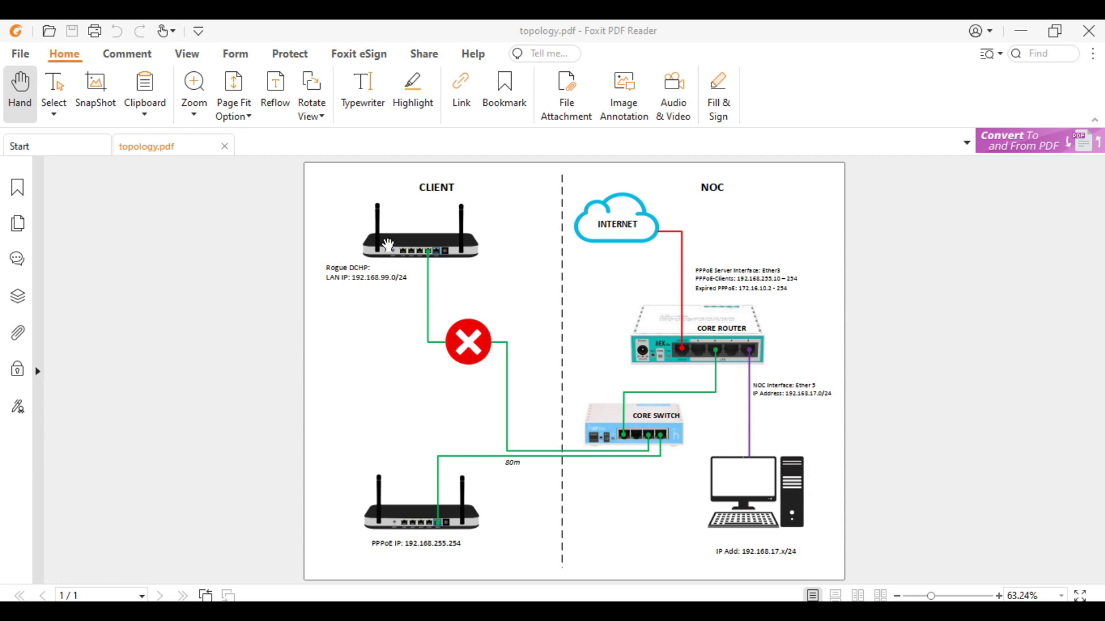
- Scroll through the topology diagram in the PDF to review it
{"action": "scroll", "coordinate": [391, 253], "scroll_direction": "up", "scroll_amount": 3}
{"action": "scroll", "coordinate": [233, 294], "scroll_direction": "up", "scroll_amount": 1}
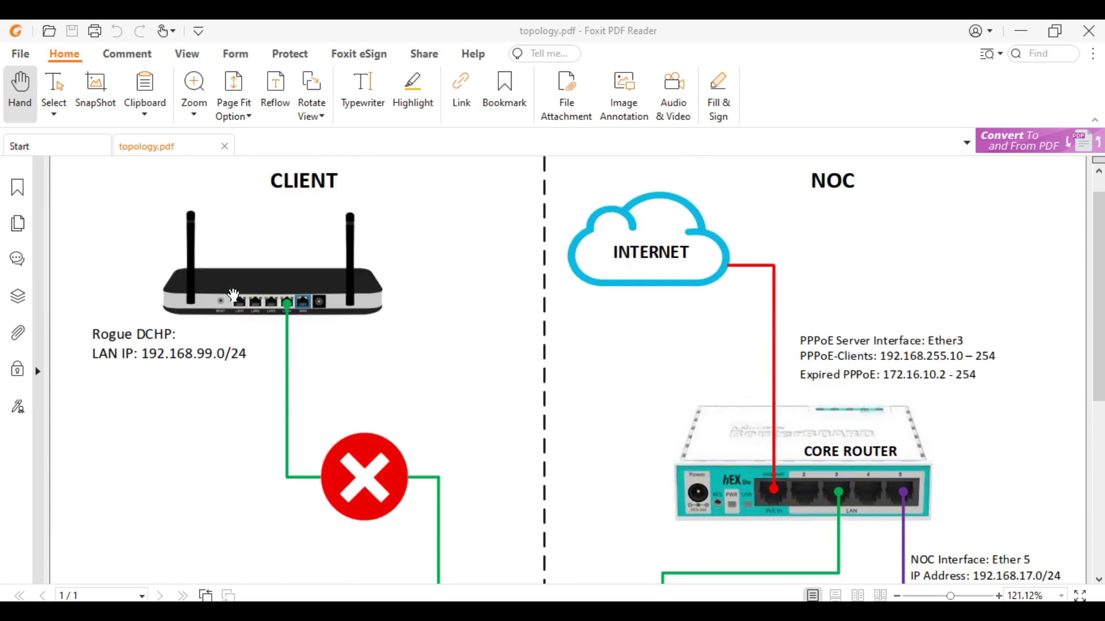
{"action": "scroll", "coordinate": [287, 308], "scroll_direction": "up", "scroll_amount": 3}
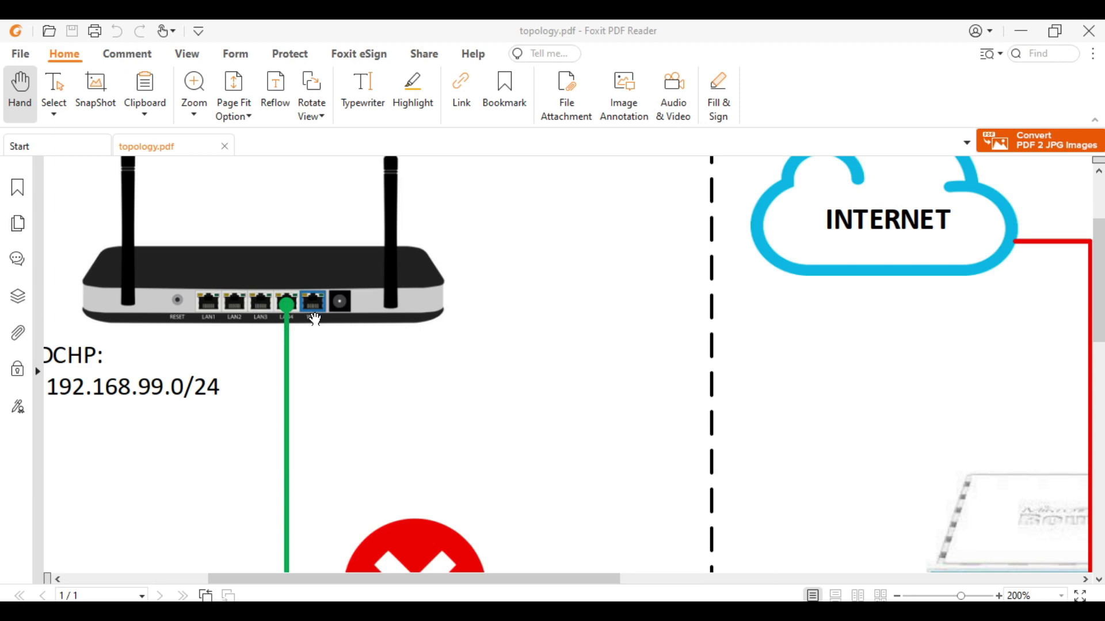
{"action": "scroll", "coordinate": [325, 313], "scroll_direction": "up", "scroll_amount": 1}
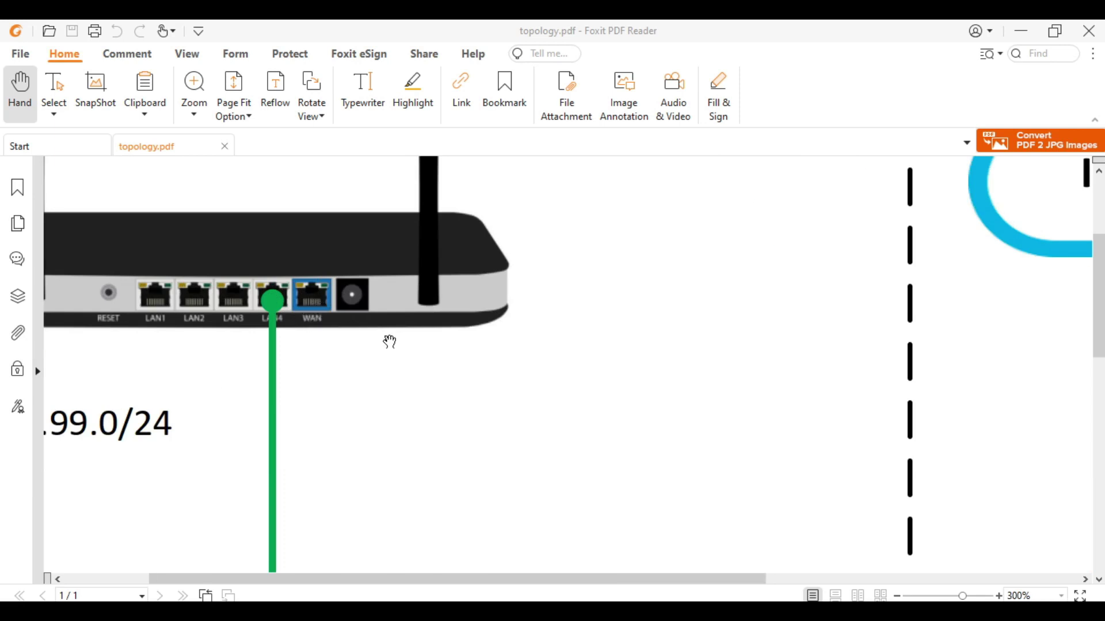
{"action": "scroll", "coordinate": [315, 309], "scroll_direction": "down", "scroll_amount": 5, "text": "ctrl"}
{"action": "scroll", "coordinate": [589, 338], "scroll_direction": "down", "scroll_amount": 5}
{"action": "scroll", "coordinate": [318, 484], "scroll_direction": "up", "scroll_amount": 5, "text": "ctrl"}
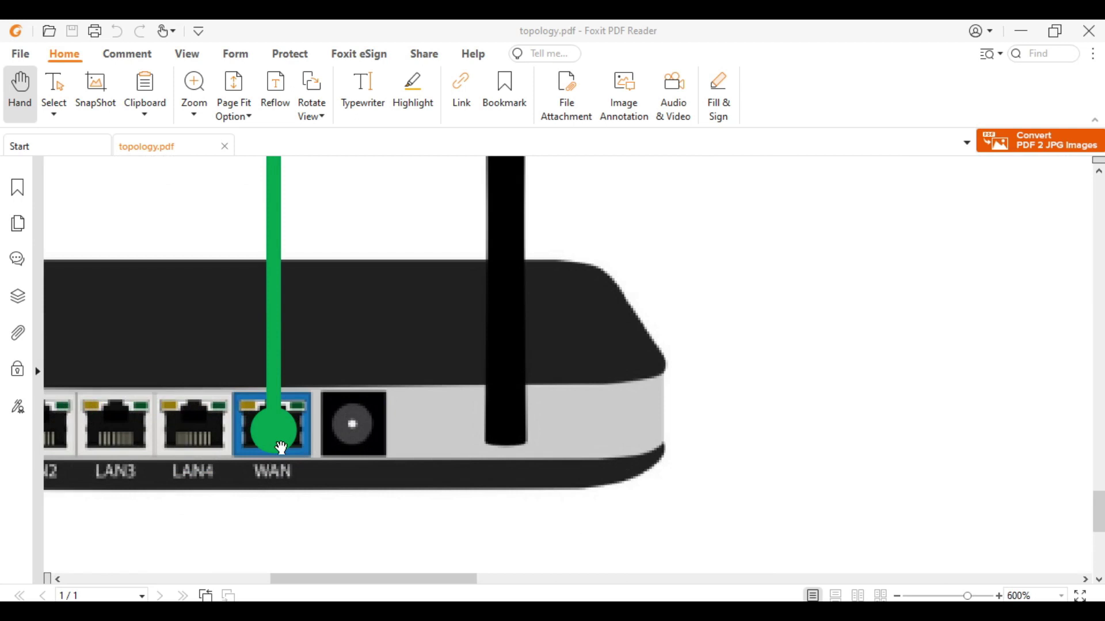
{"action": "scroll", "coordinate": [281, 448], "scroll_direction": "down", "scroll_amount": 2}
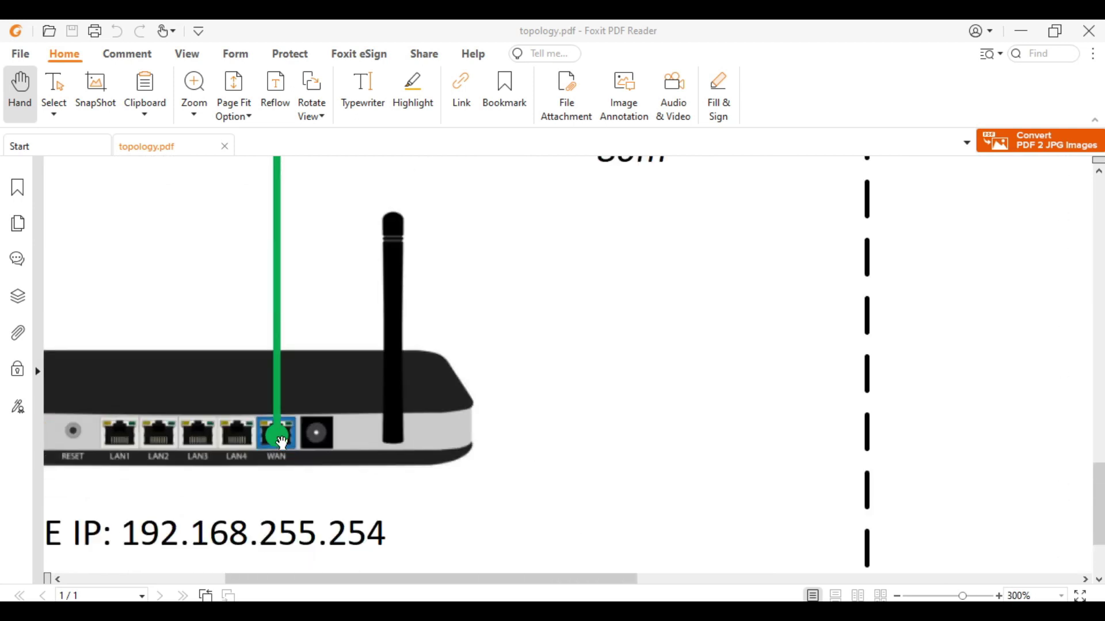
{"action": "scroll", "coordinate": [374, 402], "scroll_direction": "up", "scroll_amount": 1}
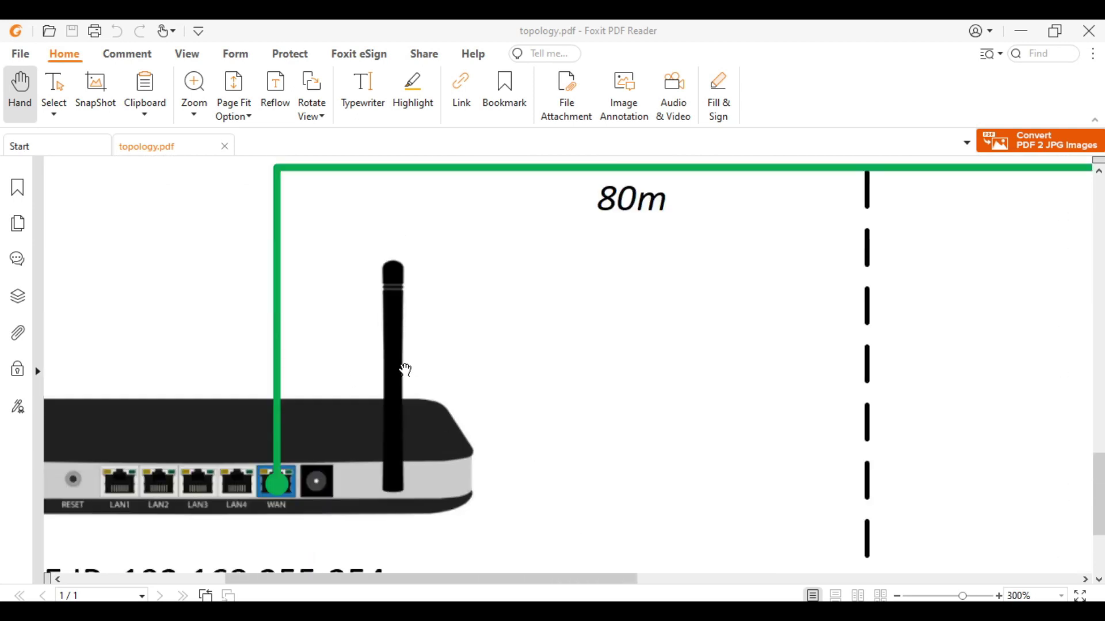
{"action": "scroll", "coordinate": [464, 365], "scroll_direction": "down", "scroll_amount": 2, "text": "ctrl"}
{"action": "scroll", "coordinate": [362, 346], "scroll_direction": "up", "scroll_amount": 8}
{"action": "scroll", "coordinate": [515, 318], "scroll_direction": "down", "scroll_amount": 1, "text": "ctrl"}
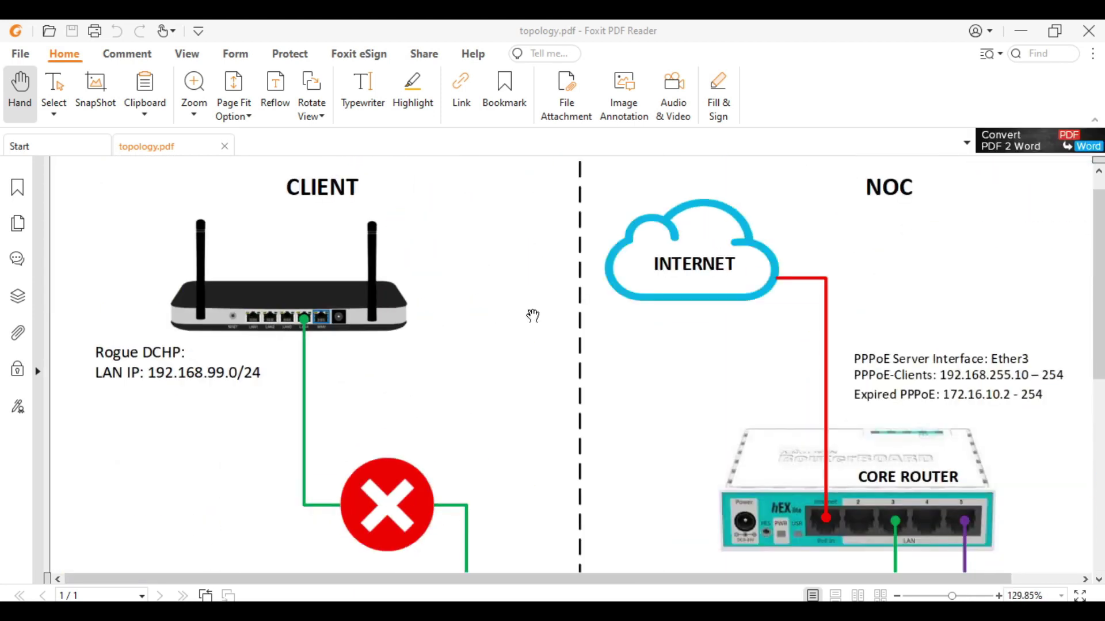
{"action": "scroll", "coordinate": [209, 318], "scroll_direction": "up", "scroll_amount": 2, "text": "ctrl"}
{"action": "scroll", "coordinate": [297, 333], "scroll_direction": "up", "scroll_amount": 1, "text": "ctrl"}
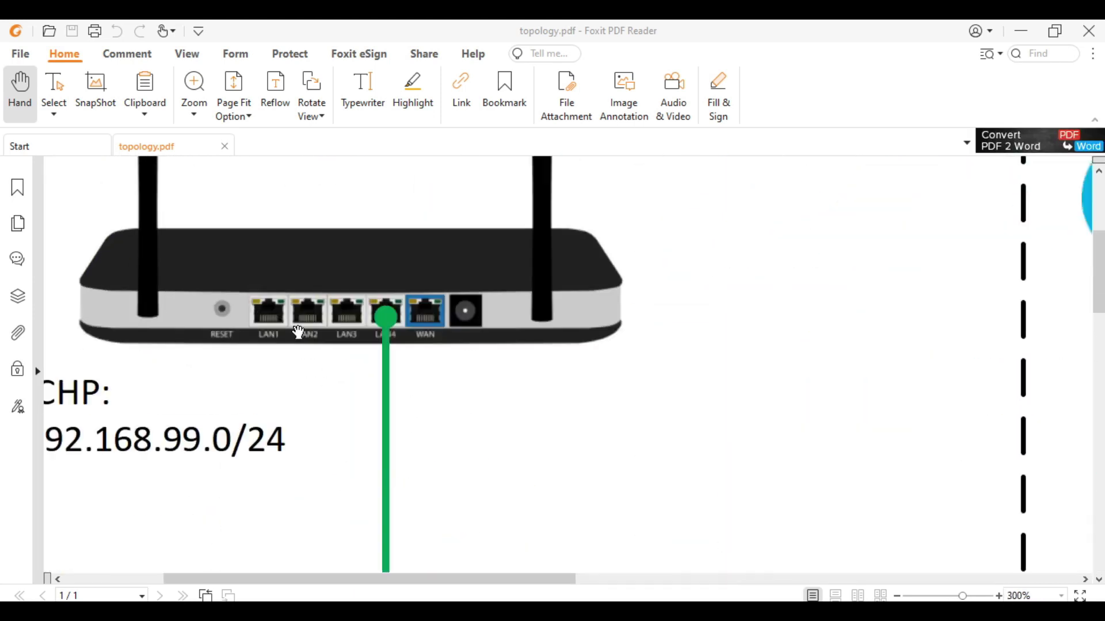
{"action": "scroll", "coordinate": [390, 334], "scroll_direction": "up", "scroll_amount": 1, "text": "ctrl"}
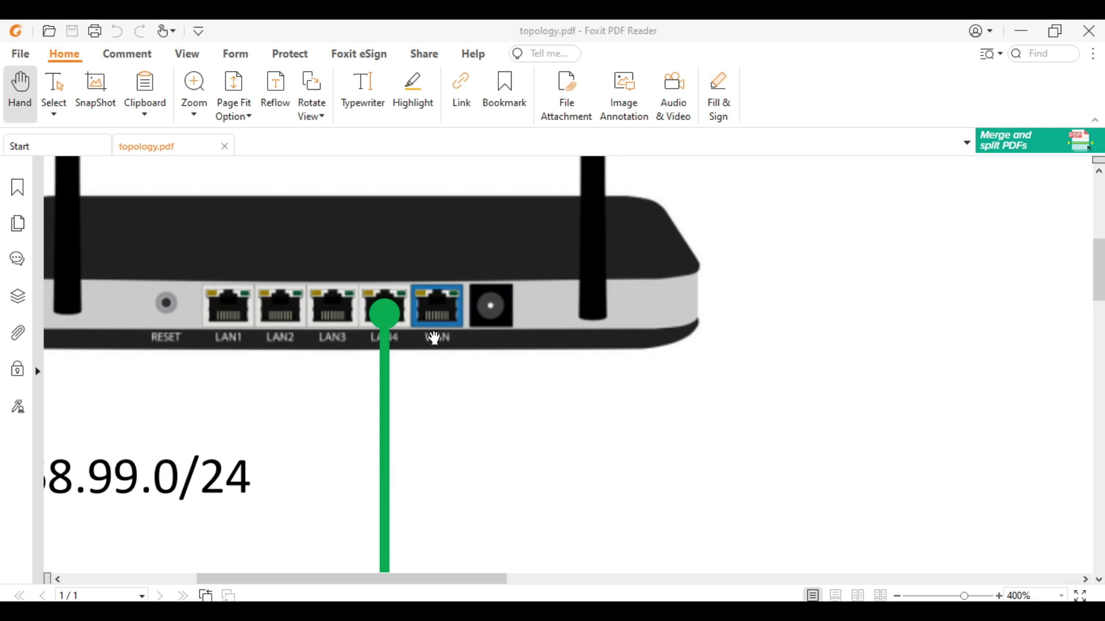
{"action": "scroll", "coordinate": [513, 429], "scroll_direction": "down", "scroll_amount": 5}
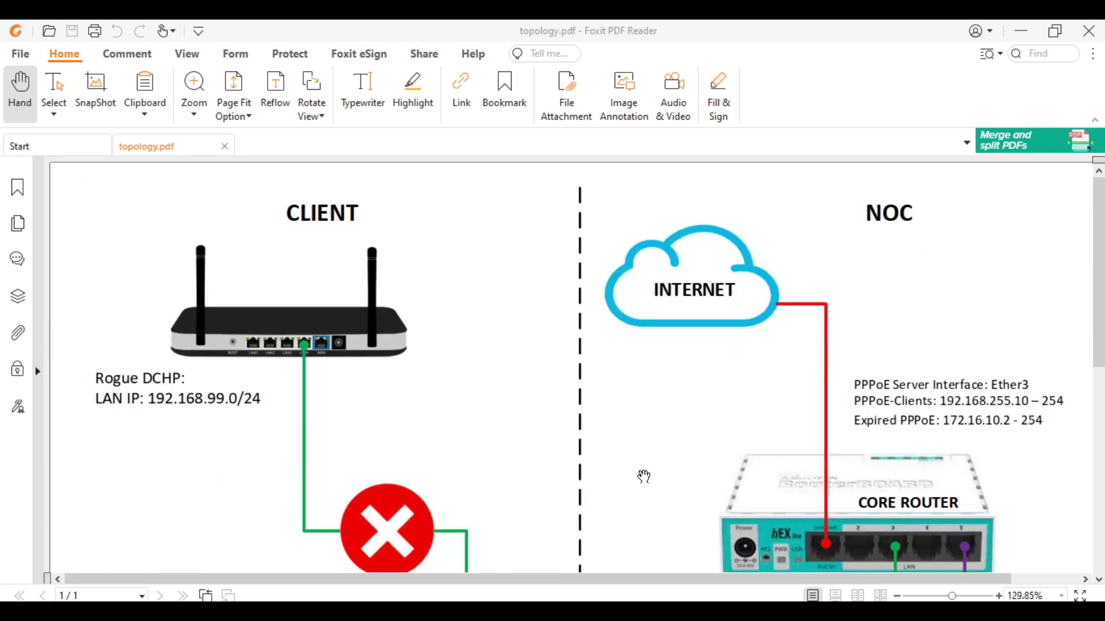
{"action": "left_click", "coordinate": [1079, 596]}
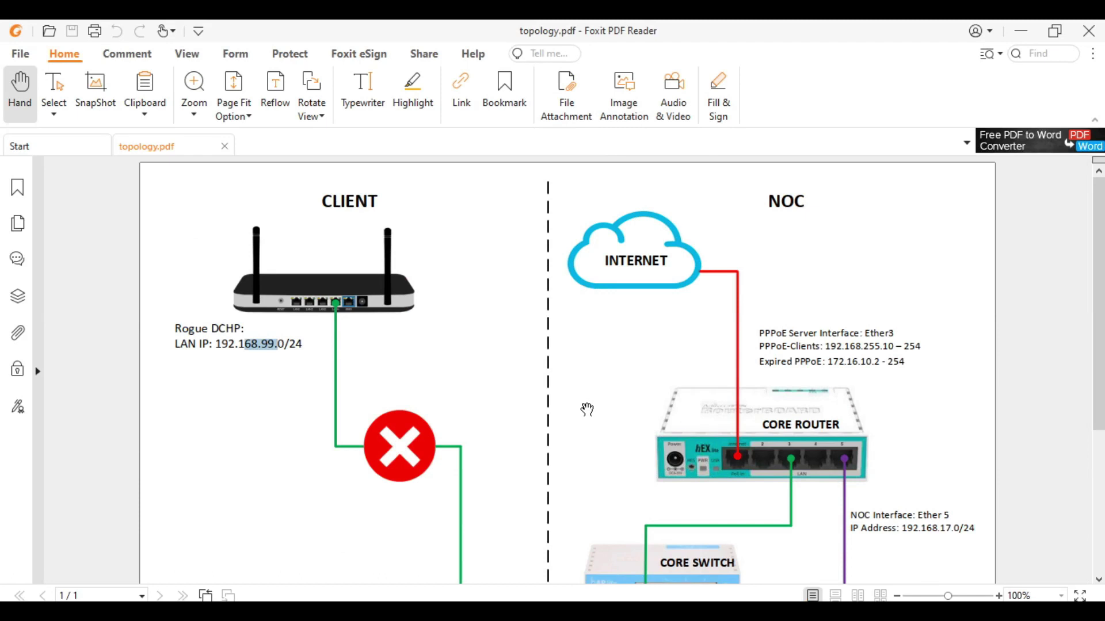
{"action": "scroll", "coordinate": [587, 409], "scroll_direction": "down", "scroll_amount": 5}
{"action": "scroll", "coordinate": [368, 498], "scroll_direction": "down", "scroll_amount": 1}
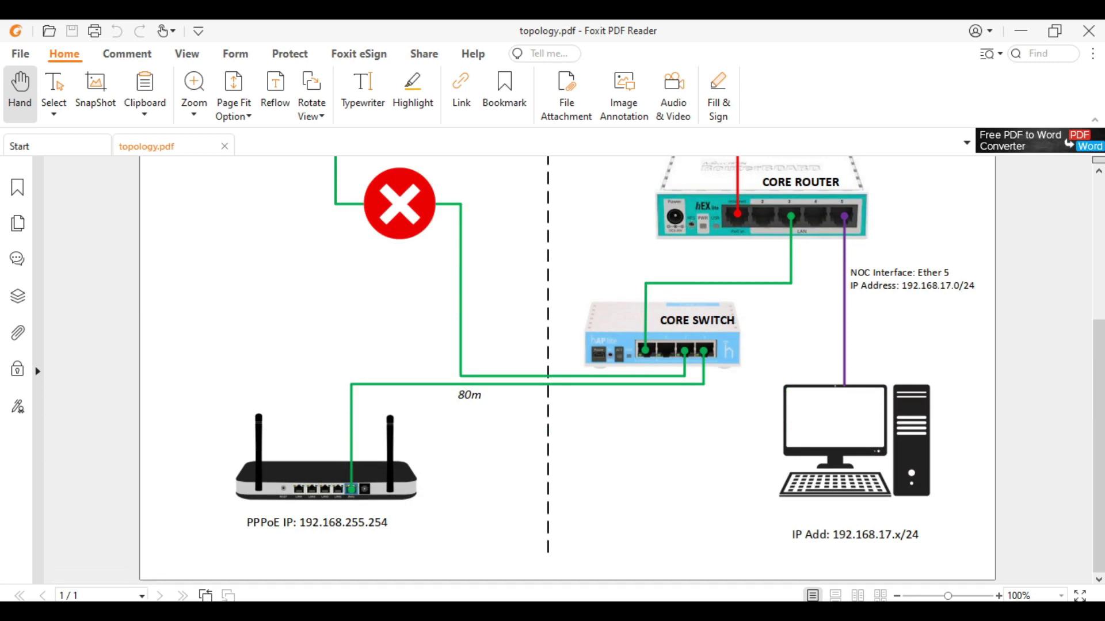
- Check the Ethernet connection's status and its network details
{"action": "key", "text": "alt+Tab"}
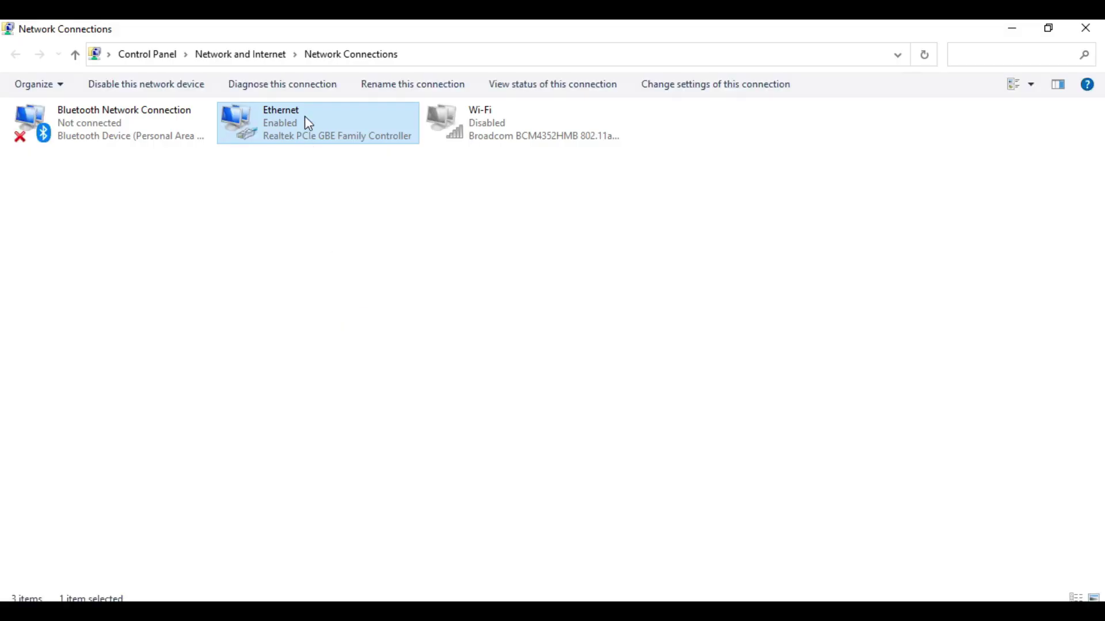
{"action": "key", "text": "Return"}
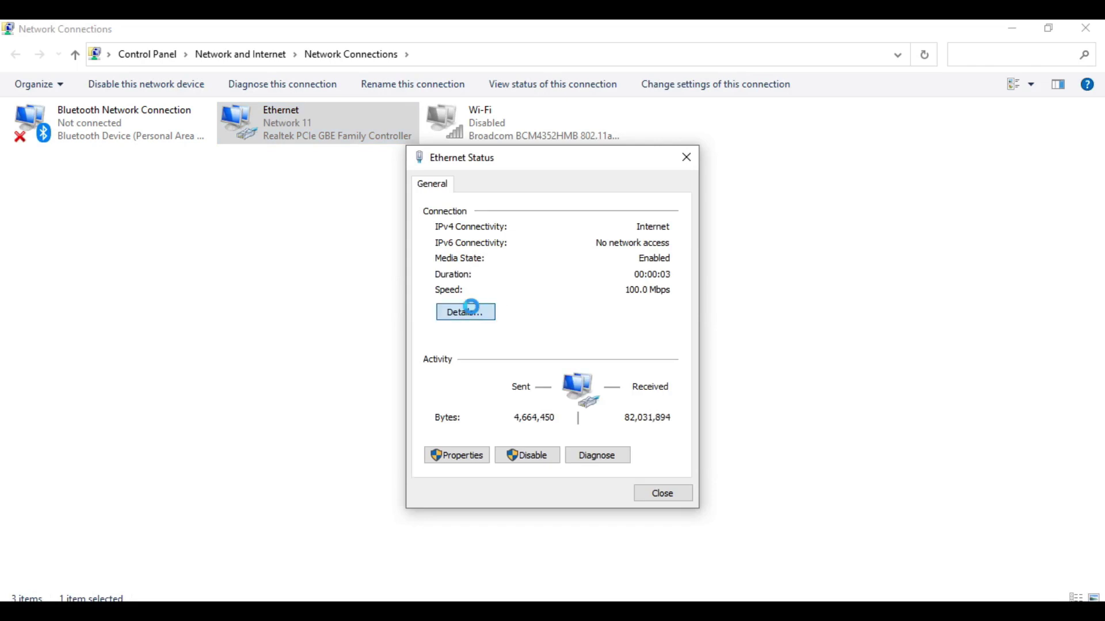
{"action": "left_click", "coordinate": [467, 309]}
- Reload 192.168.0.1 and log in to the TP-Link router with its username and password
{"action": "left_click", "coordinate": [666, 508]}
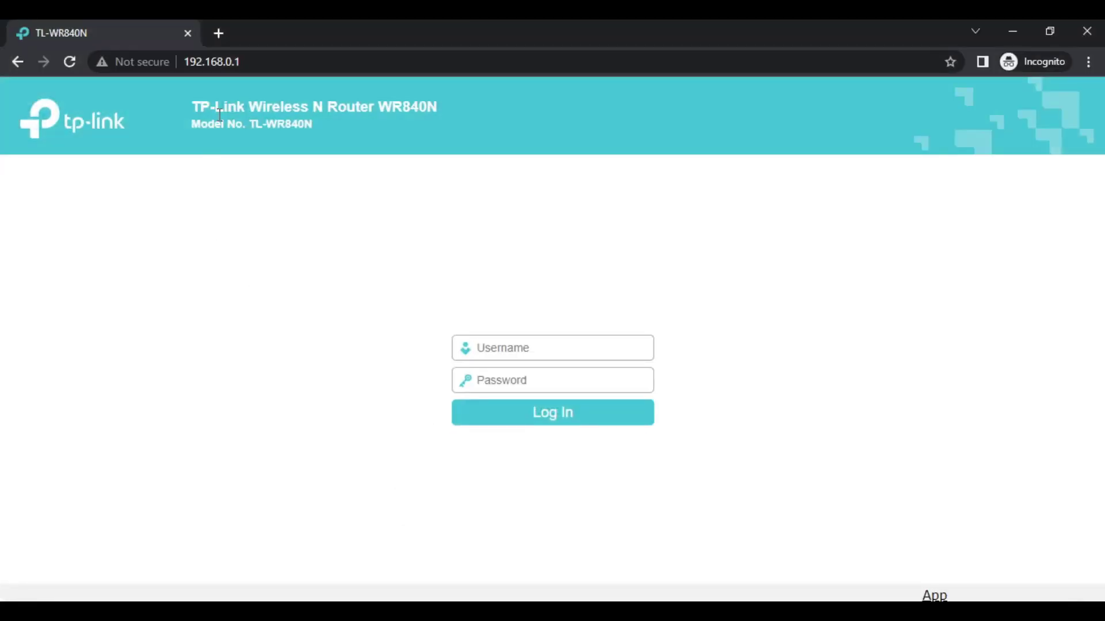
{"action": "left_click", "coordinate": [308, 59]}
{"action": "key", "text": "Return"}
{"action": "type", "text": "admin"}
{"action": "key", "text": "Tab"}
{"action": "type", "text": "admin"}
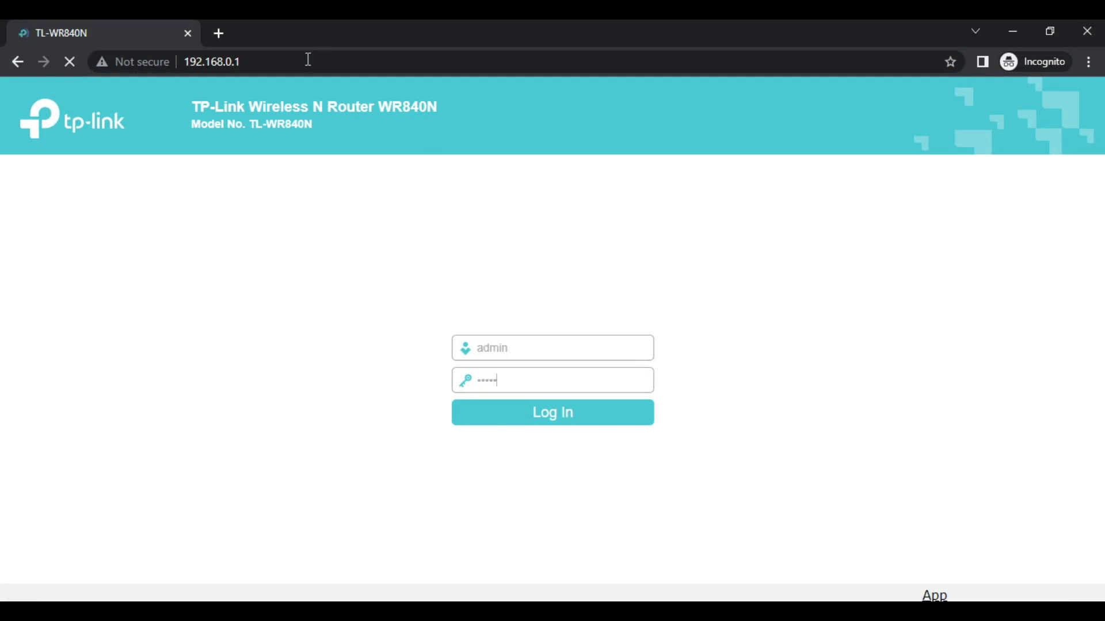
{"action": "key", "text": "Return"}
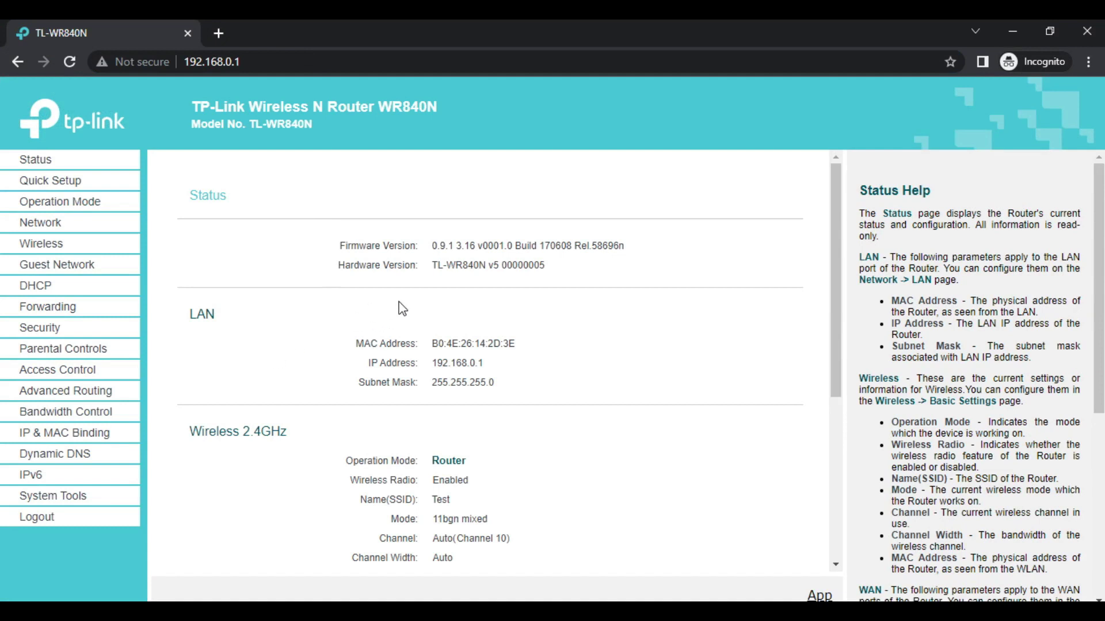
- Open Network > WAN and inspect the connection type list, currently PPPoE
{"action": "scroll", "coordinate": [403, 309], "scroll_direction": "down", "scroll_amount": 5}
{"action": "scroll", "coordinate": [402, 309], "scroll_direction": "up", "scroll_amount": 2}
{"action": "scroll", "coordinate": [402, 309], "scroll_direction": "down", "scroll_amount": 2}
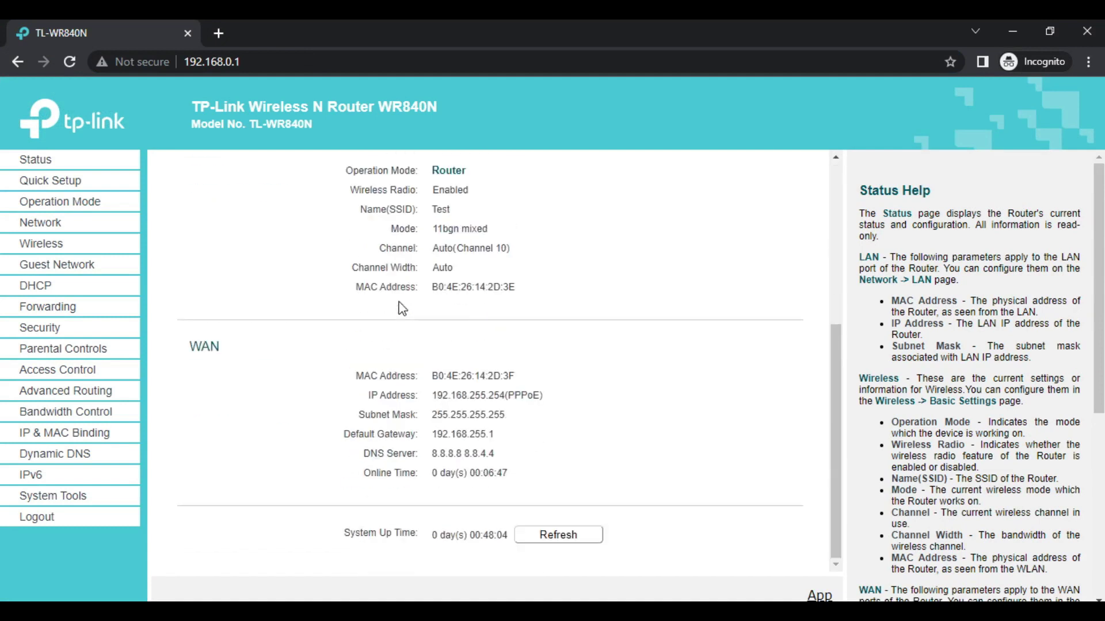
{"action": "scroll", "coordinate": [391, 309], "scroll_direction": "up", "scroll_amount": 5}
{"action": "left_click", "coordinate": [47, 224]}
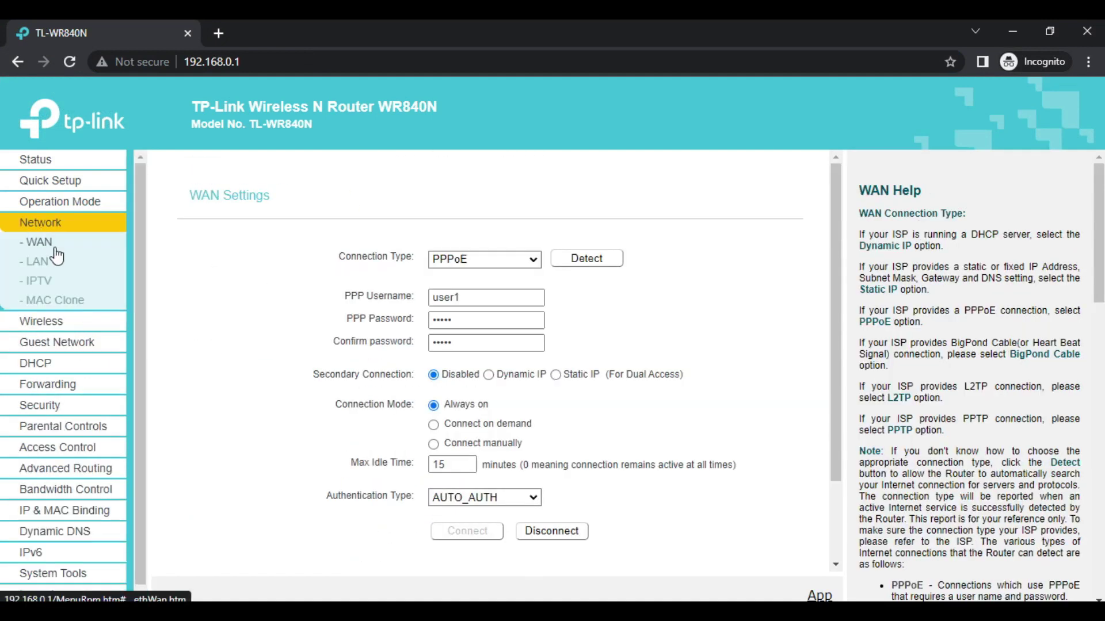
{"action": "left_click", "coordinate": [488, 266]}
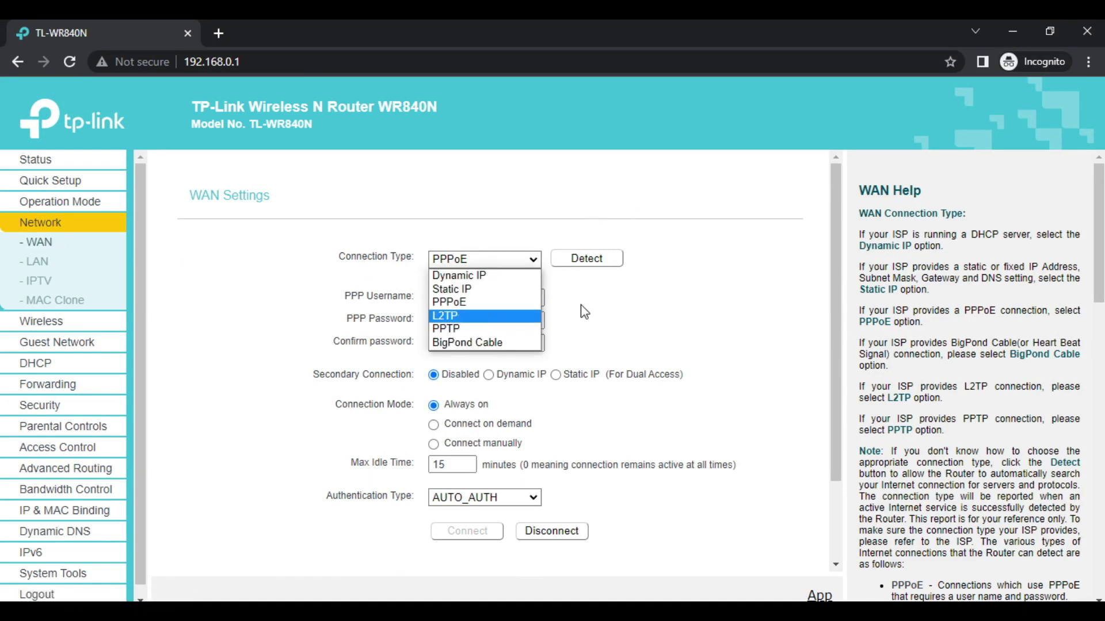
{"action": "scroll", "coordinate": [276, 414], "scroll_direction": "down", "scroll_amount": 2}
{"action": "scroll", "coordinate": [259, 444], "scroll_direction": "up", "scroll_amount": 2}
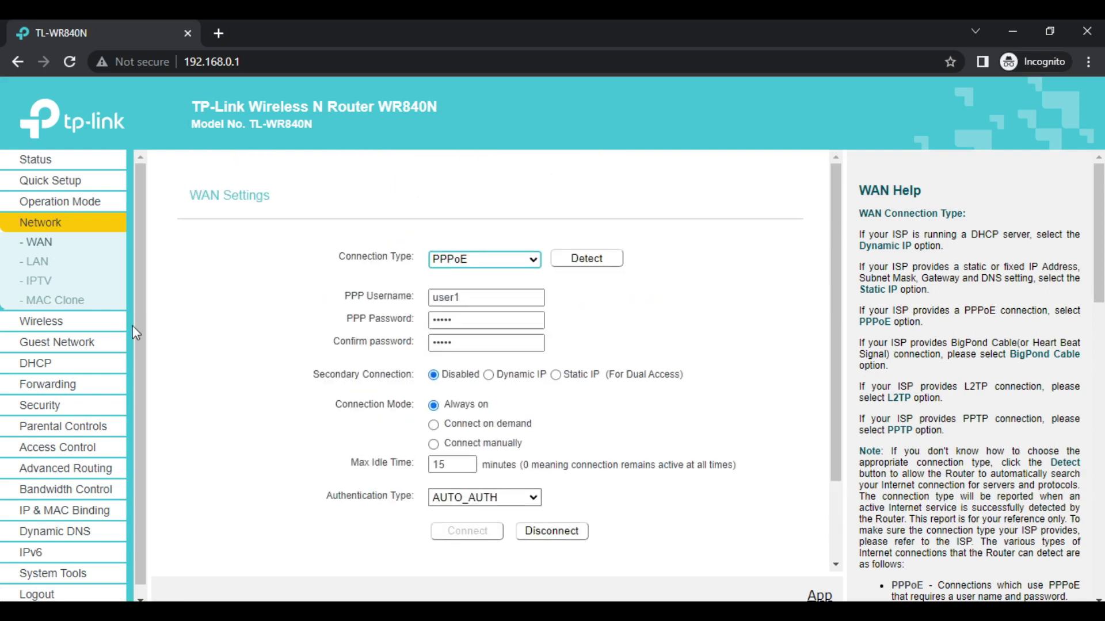
{"action": "left_click", "coordinate": [509, 267]}
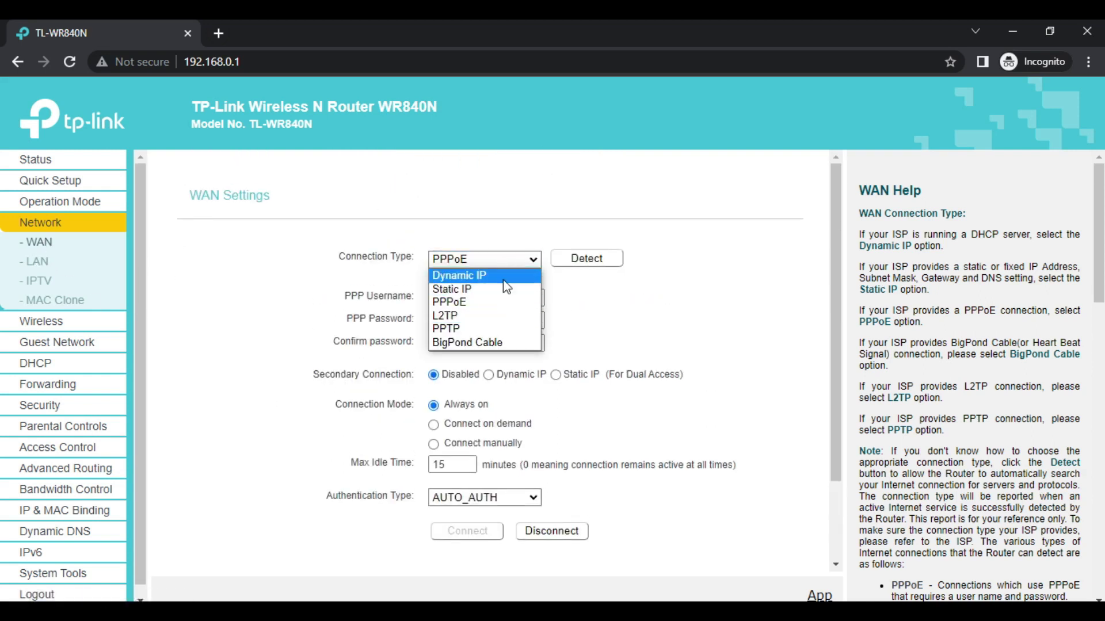
{"action": "left_click", "coordinate": [505, 279]}
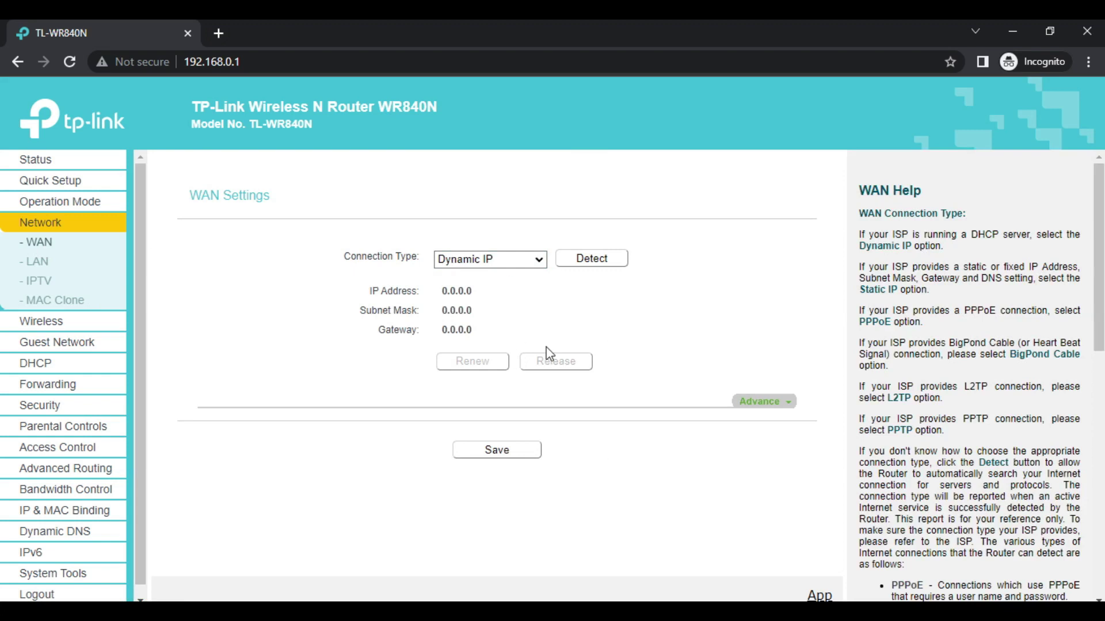
{"action": "left_click", "coordinate": [502, 450]}
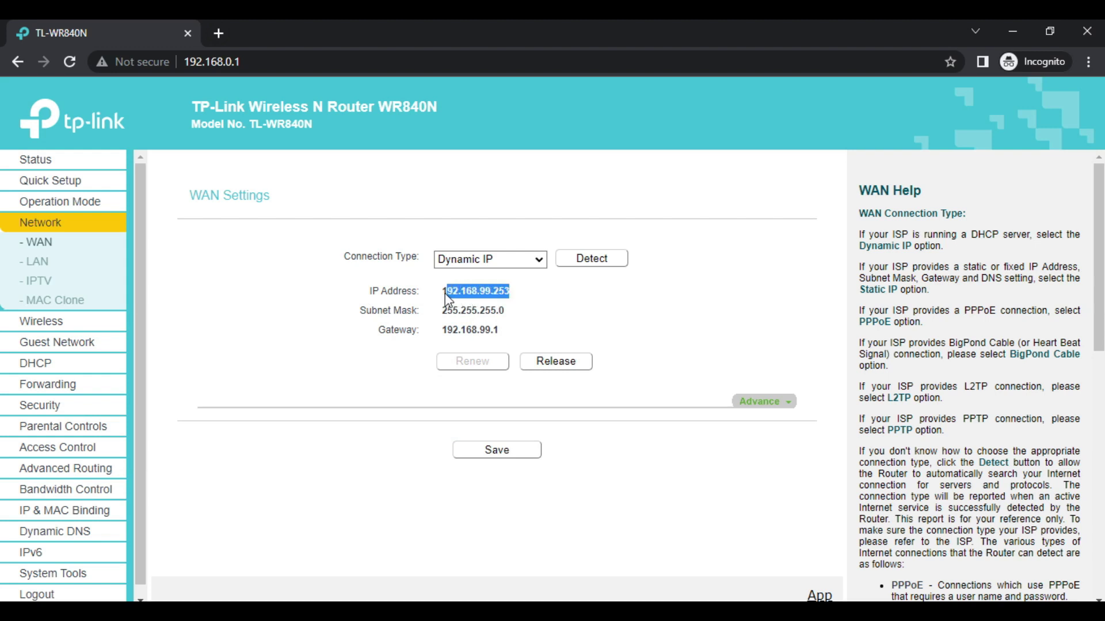
{"action": "left_click", "coordinate": [562, 314]}
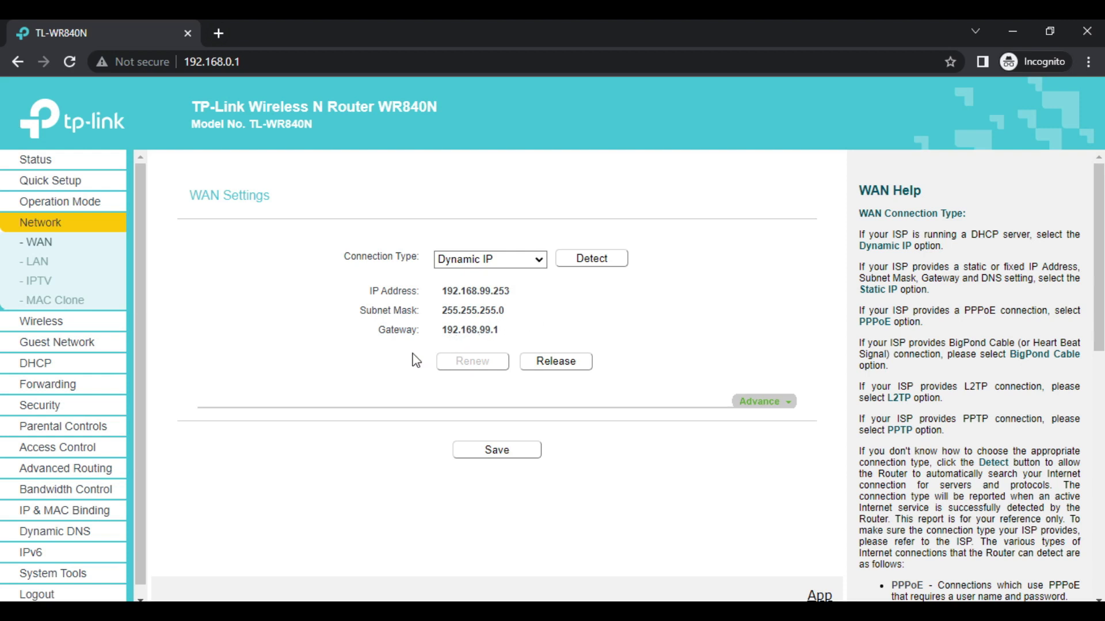
{"action": "left_click_drag", "start_coordinate": [429, 329], "coordinate": [438, 310]}
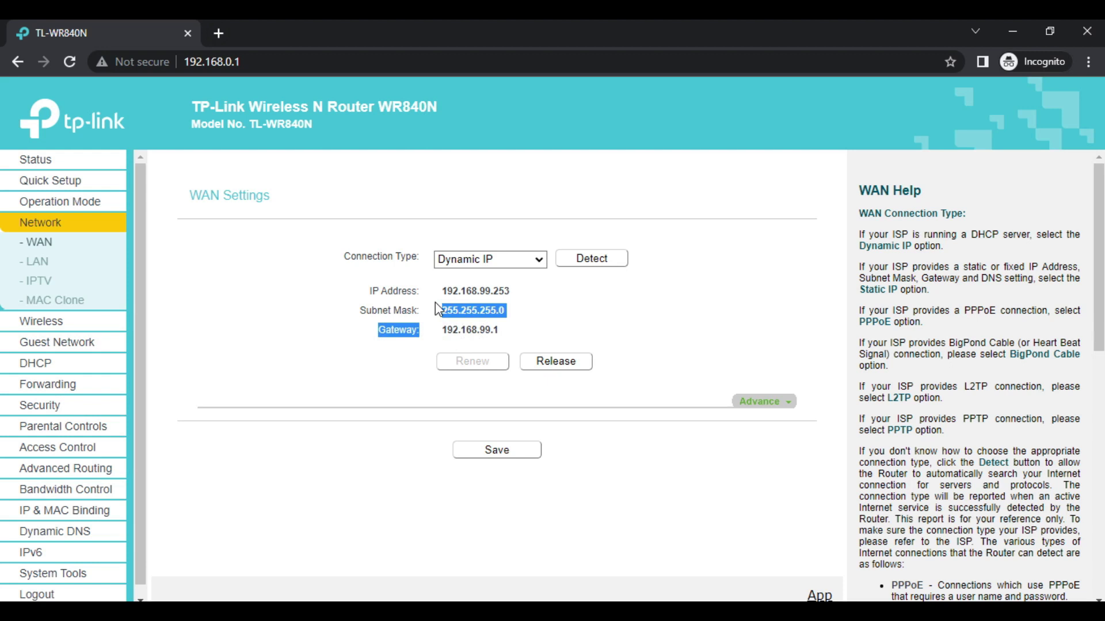
- Minimize the router page, view topology.pdf, then minimize it to reveal Network Connections
{"action": "left_click", "coordinate": [1012, 32]}
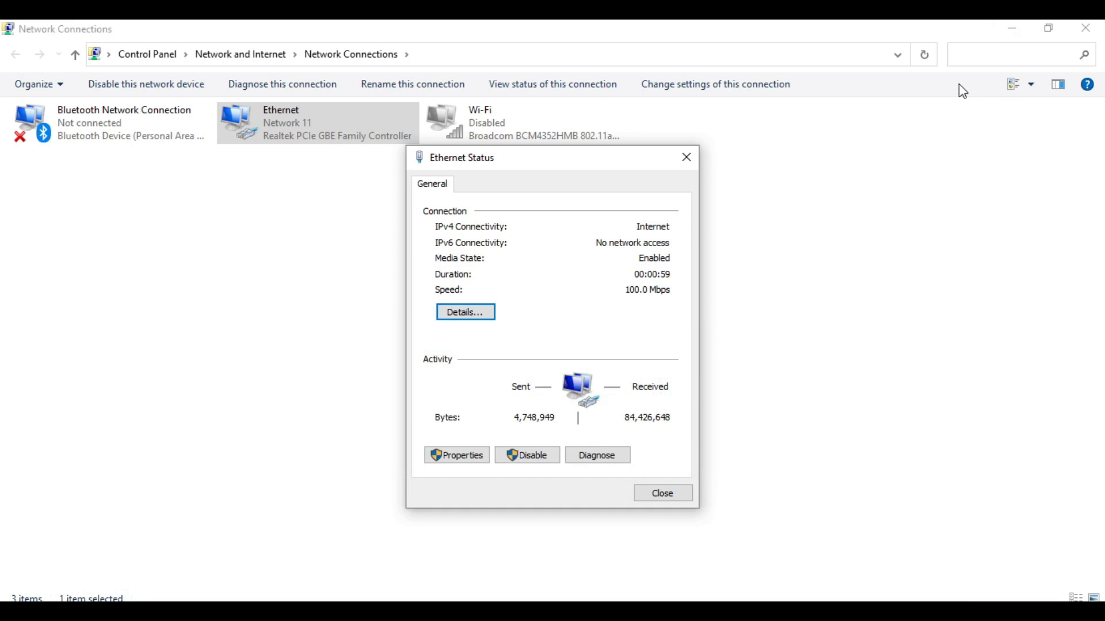
{"action": "key", "text": "alt+Tab"}
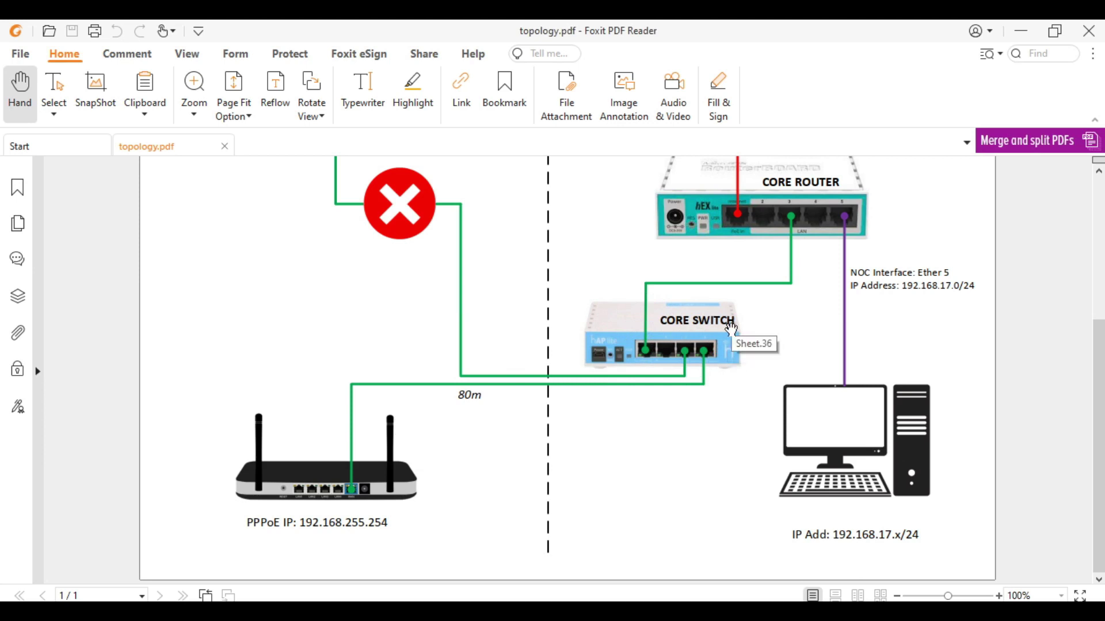
{"action": "left_click", "coordinate": [1021, 30]}
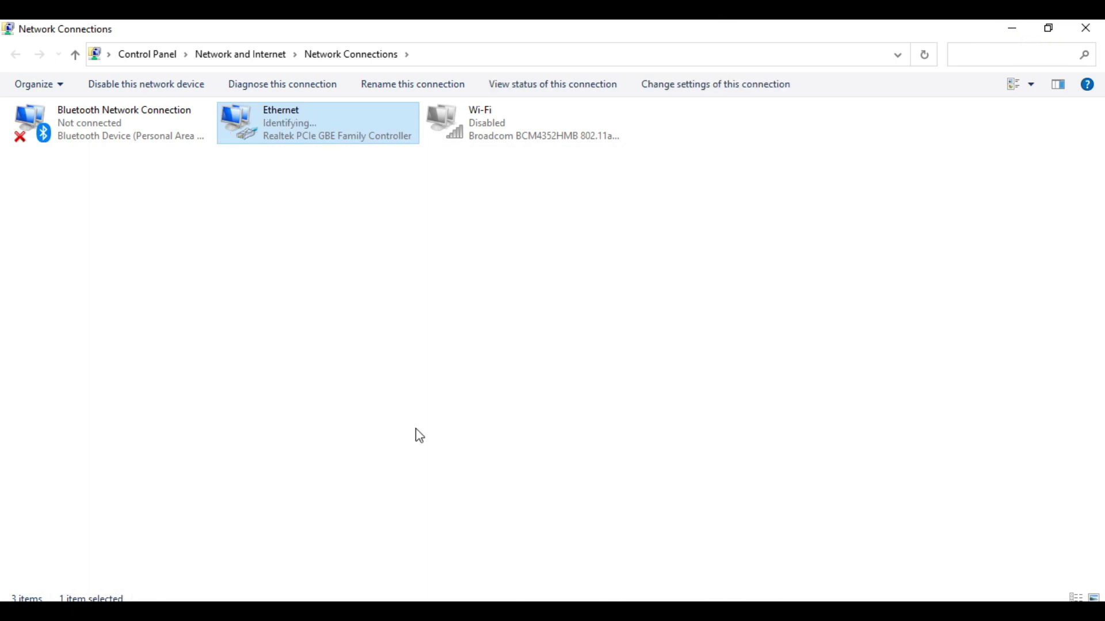
- Run winbox64.exe, refresh Neighbors, and connect to the Core Switch
{"action": "left_click", "coordinate": [345, 524]}
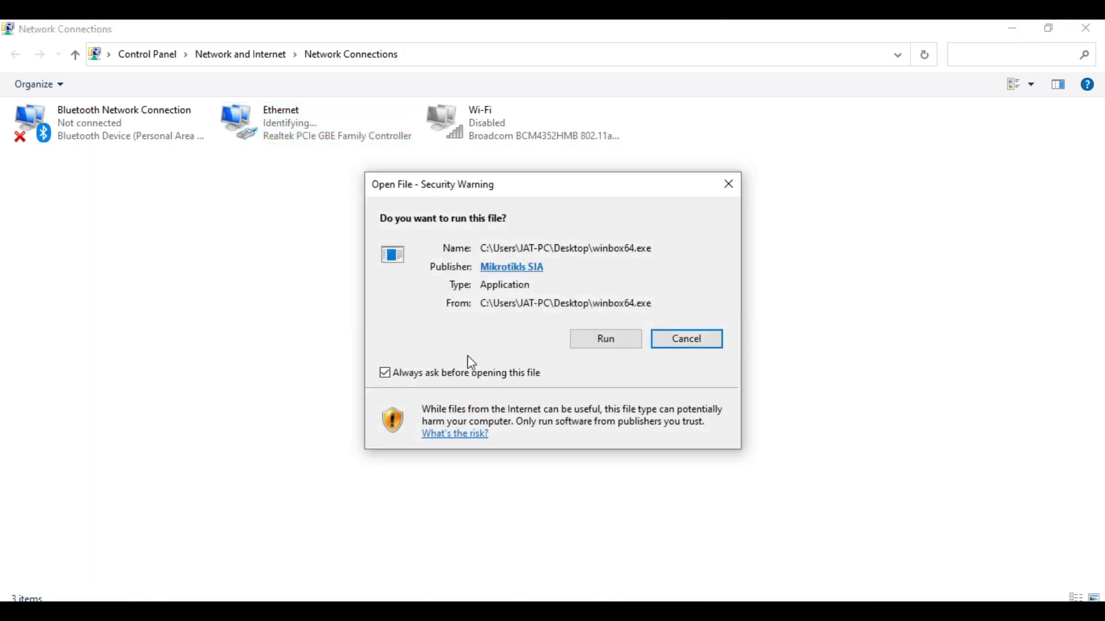
{"action": "left_click", "coordinate": [606, 341]}
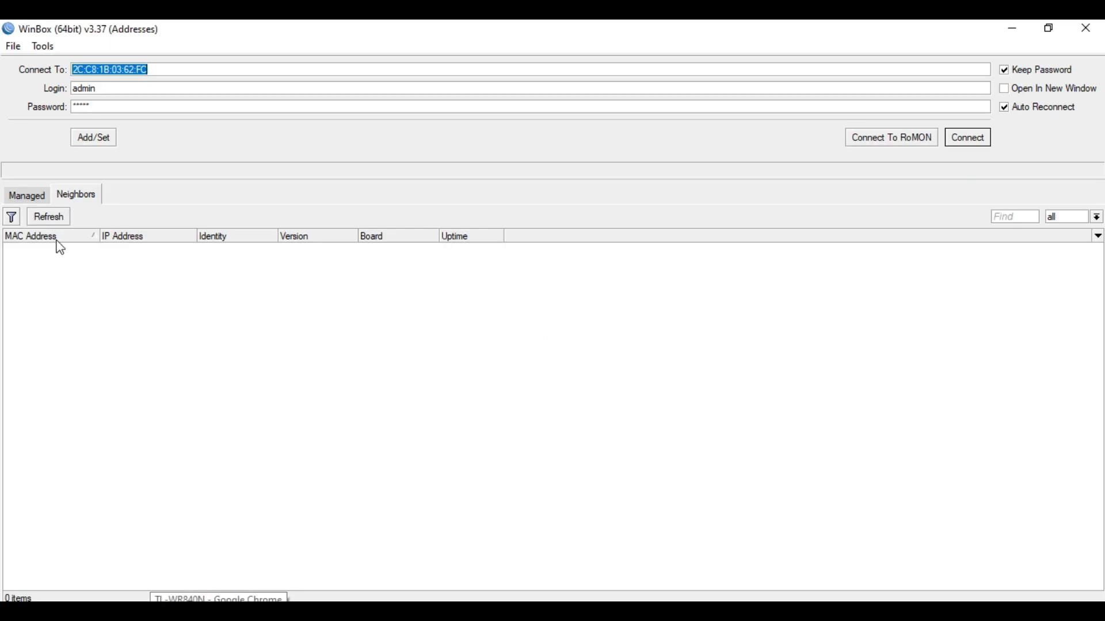
{"action": "left_click", "coordinate": [53, 223]}
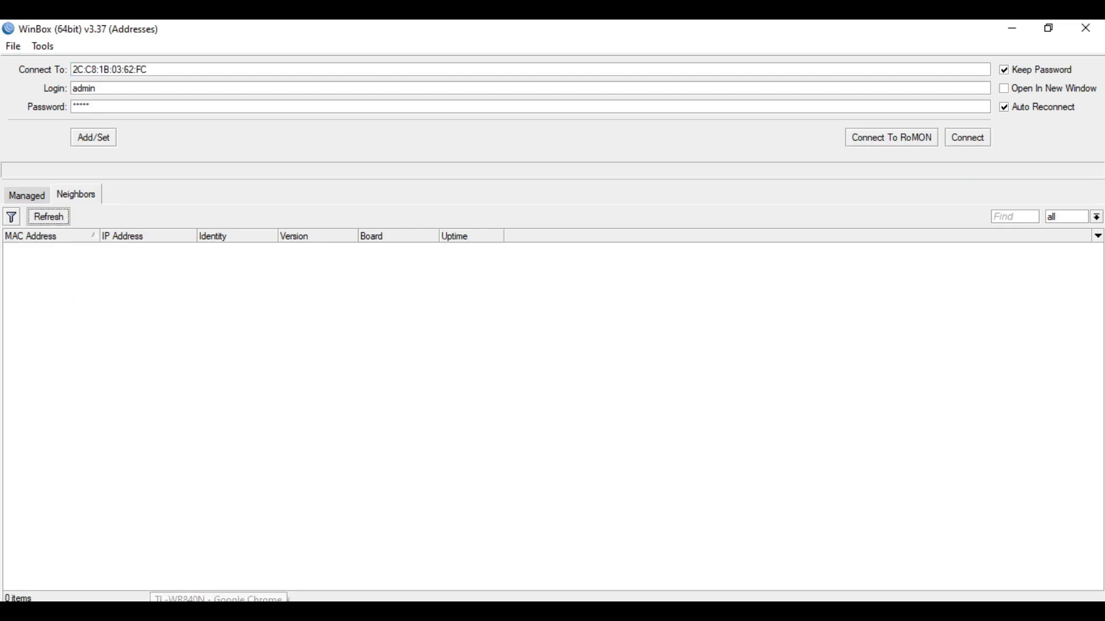
{"action": "left_click", "coordinate": [44, 290]}
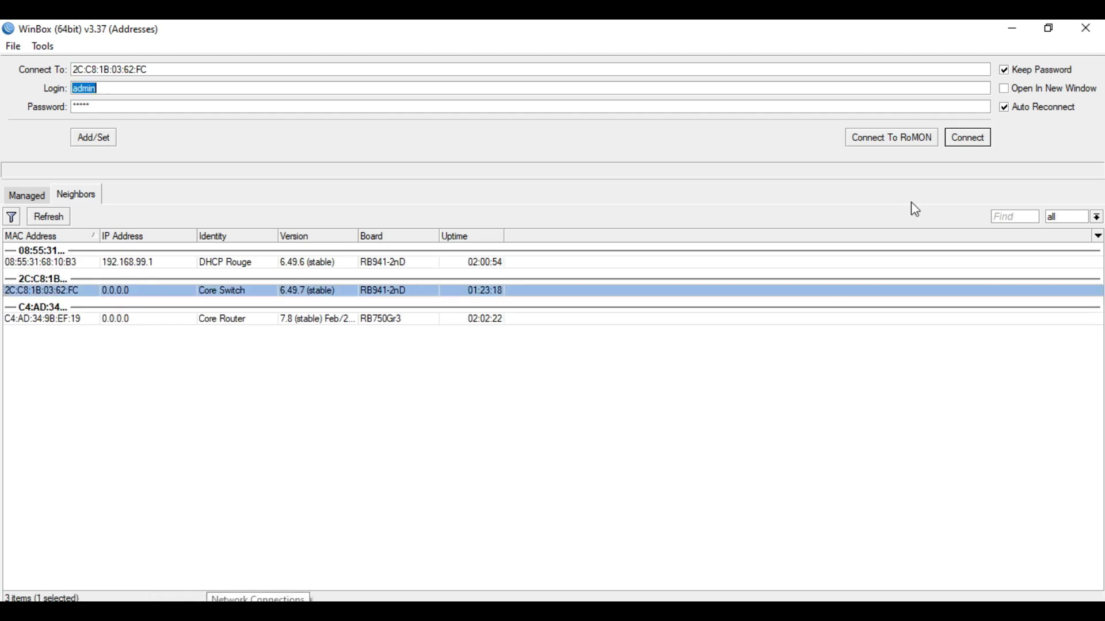
{"action": "left_click", "coordinate": [969, 139]}
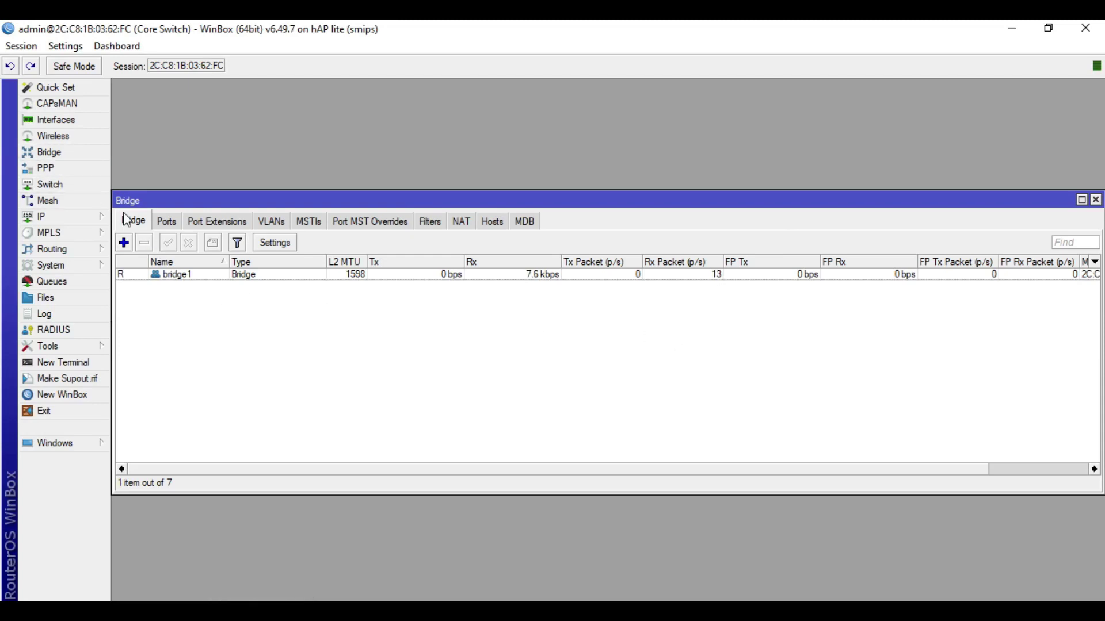
- Inspect bridge1 and its ether1 port in the Bridge Ports list
{"action": "left_click", "coordinate": [207, 278]}
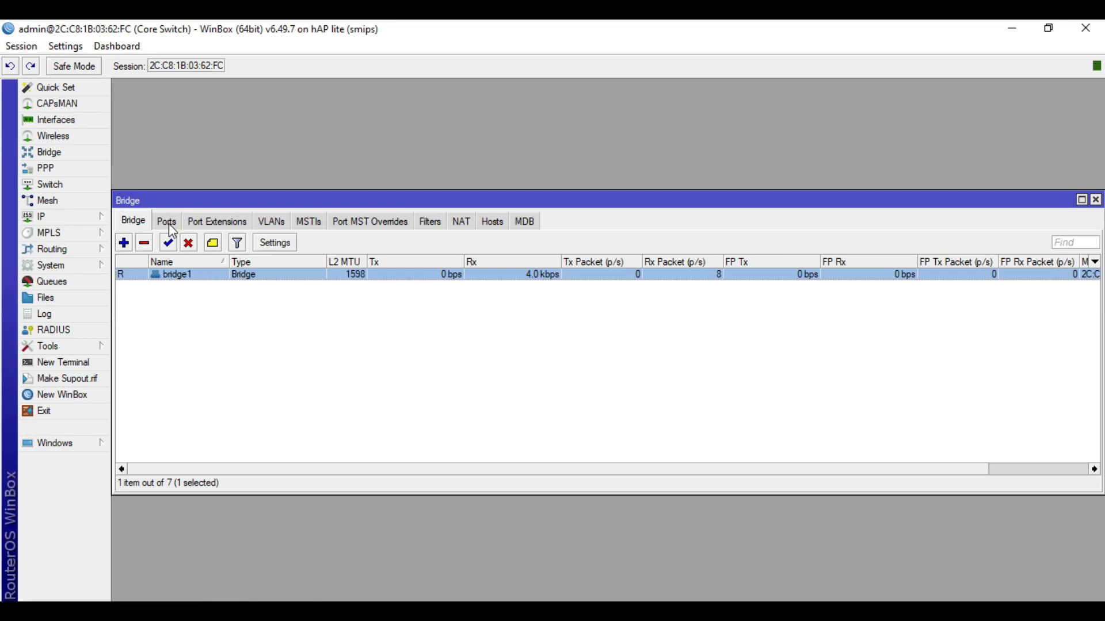
{"action": "left_click", "coordinate": [168, 223]}
{"action": "left_click", "coordinate": [199, 273]}
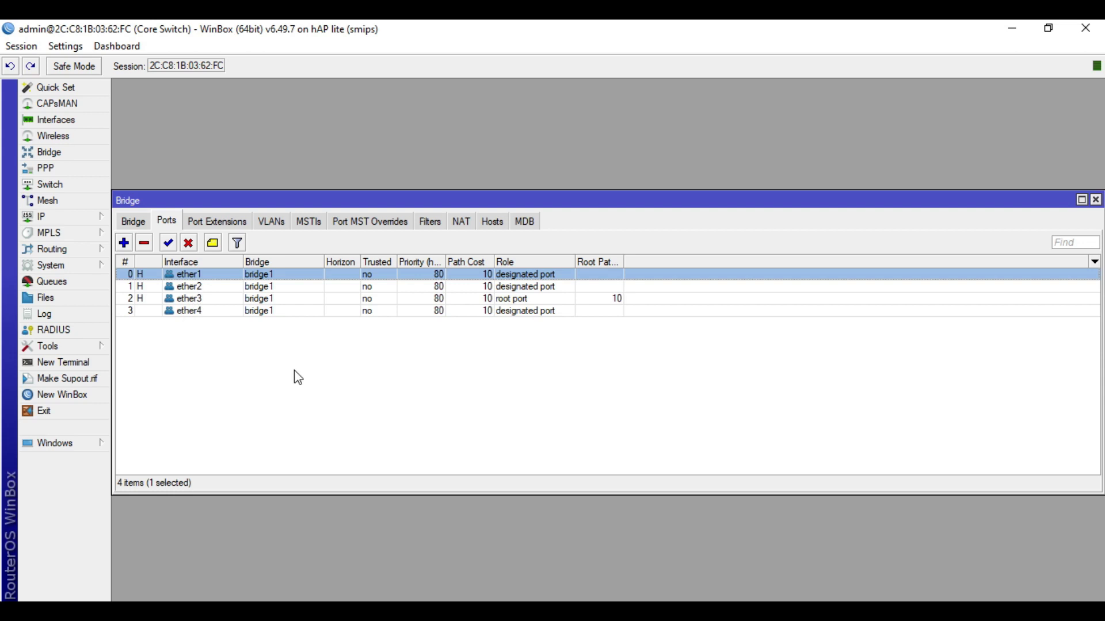
{"action": "left_click", "coordinate": [134, 221]}
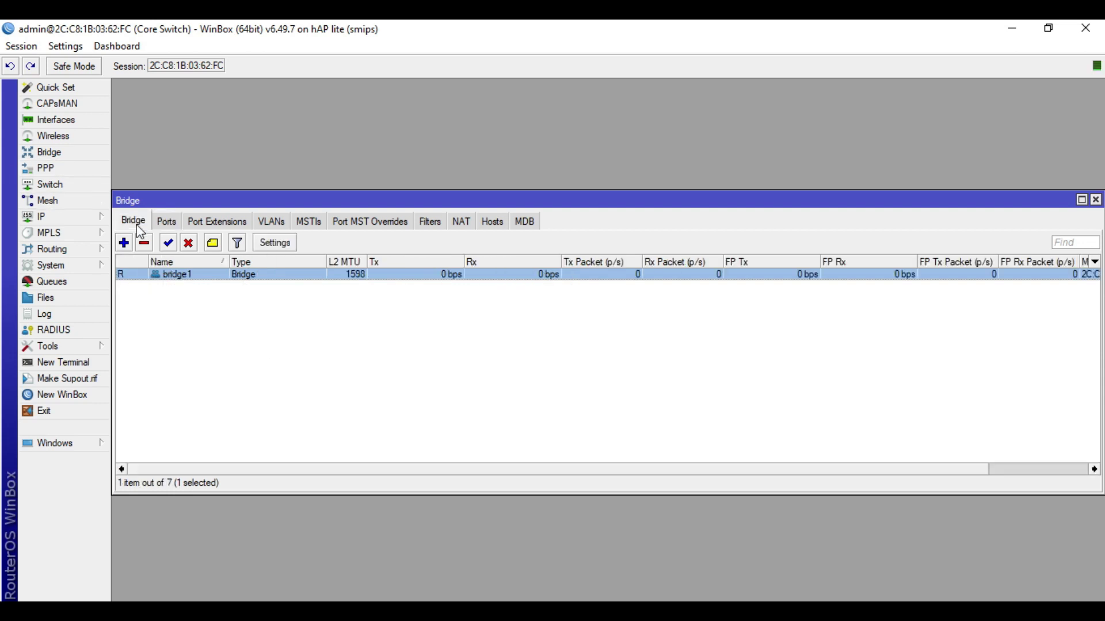
- Enable DHCP Snooping and Add DHCP Option 82 on bridge1, and apply
{"action": "double_click", "coordinate": [202, 276]}
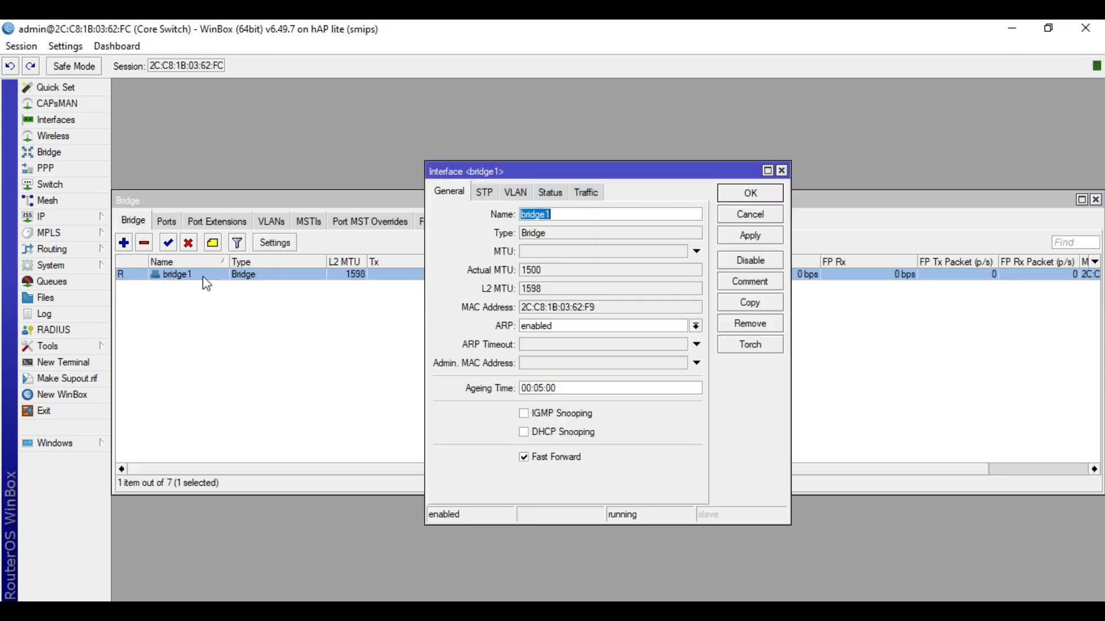
{"action": "left_click", "coordinate": [525, 433]}
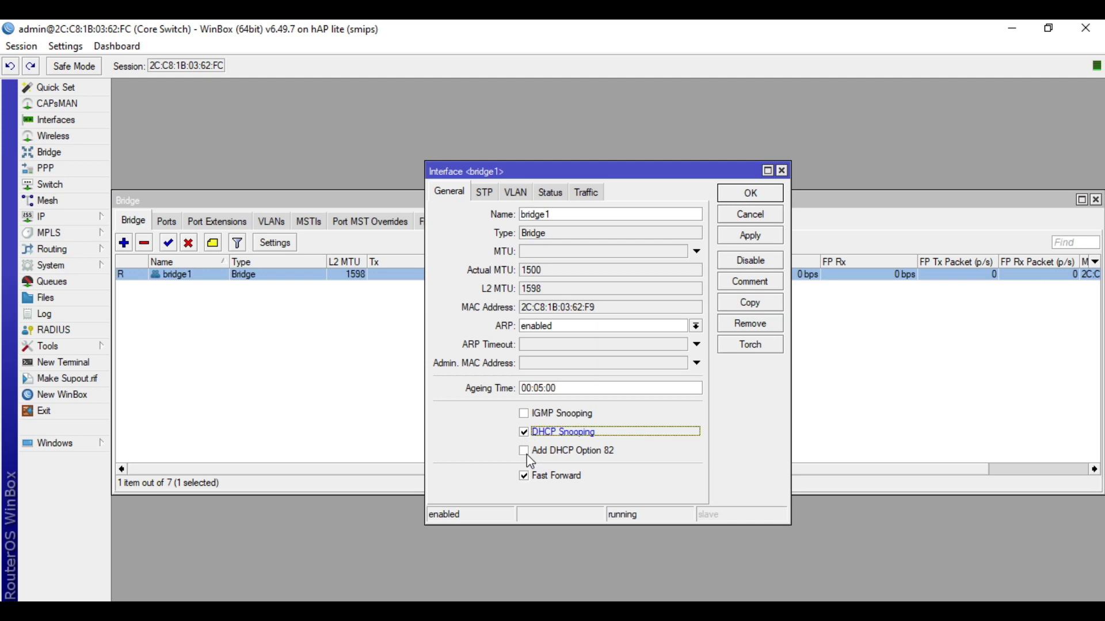
{"action": "left_click", "coordinate": [527, 454]}
{"action": "left_click", "coordinate": [768, 236]}
{"action": "left_click", "coordinate": [760, 193]}
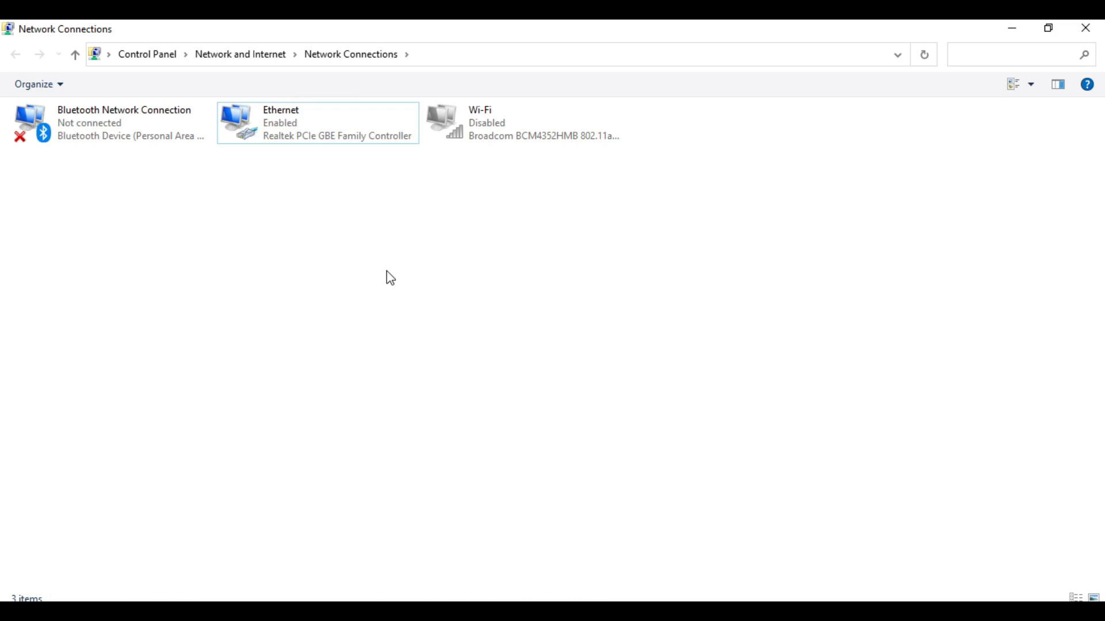
- Refresh Network Connections and check Ethernet details: Network 11, IPv4 Internet at 100.0 Mbps
{"action": "right_click", "coordinate": [391, 279]}
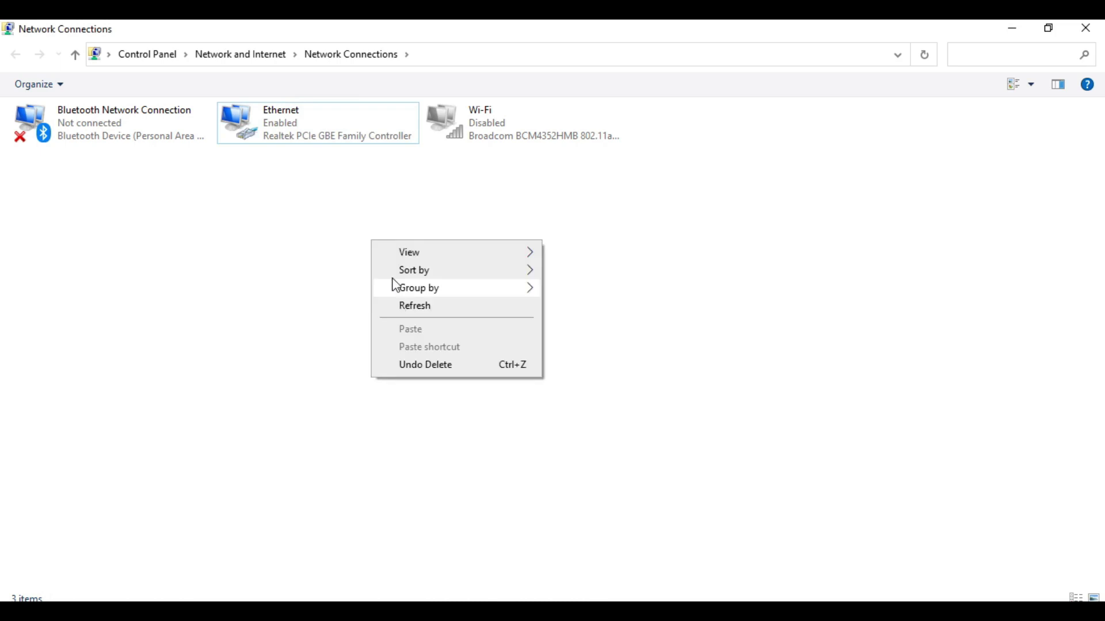
{"action": "left_click", "coordinate": [405, 302]}
{"action": "double_click", "coordinate": [304, 133]}
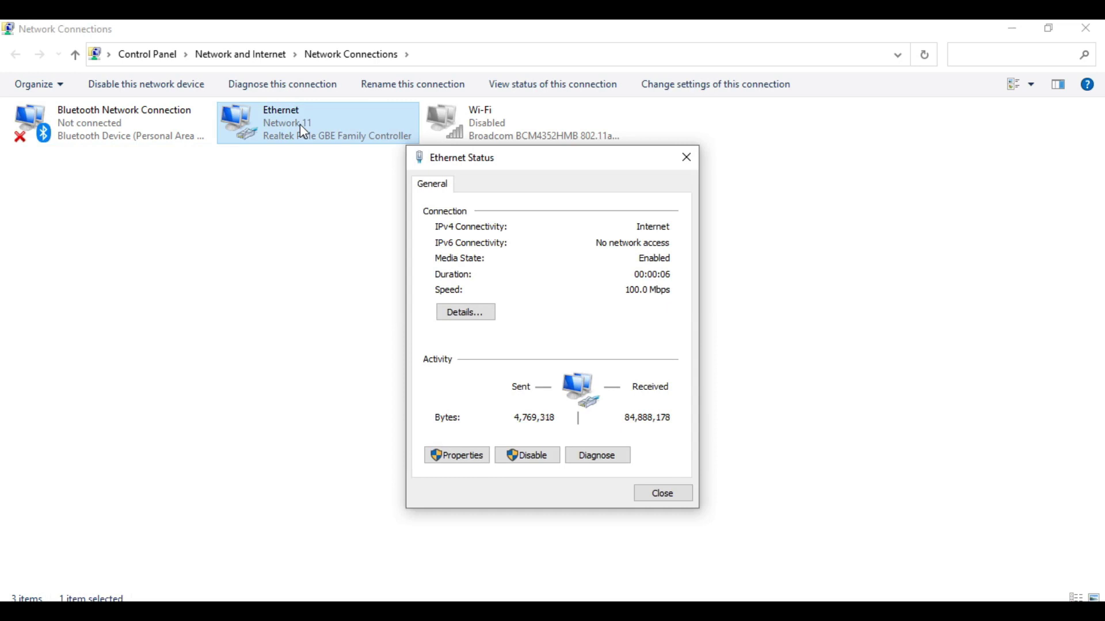
{"action": "key", "text": "Escape"}
{"action": "key", "text": "Return"}
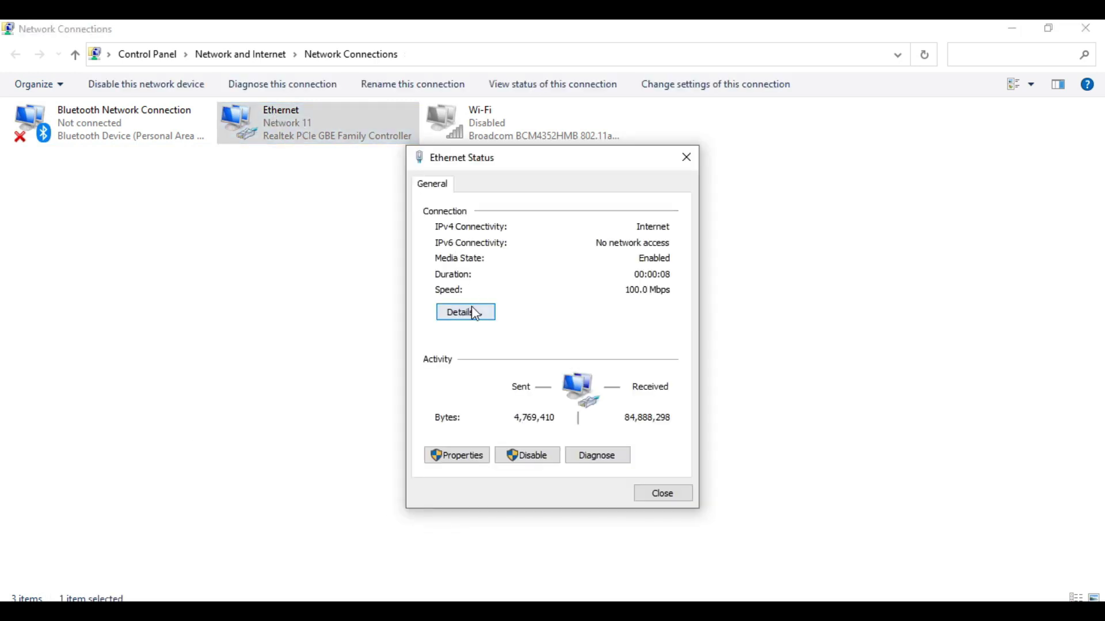
{"action": "left_click", "coordinate": [467, 311]}
{"action": "left_click", "coordinate": [682, 508]}
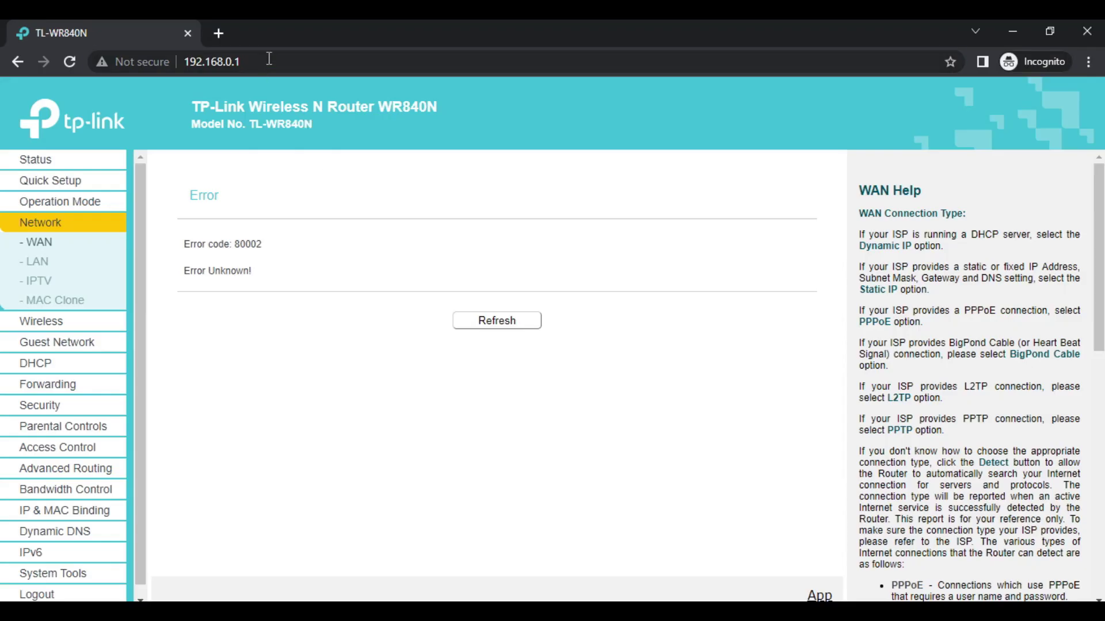
- Reload the TP-Link admin page and scroll its Status page
{"action": "left_click", "coordinate": [268, 58]}
{"action": "key", "text": "Return"}
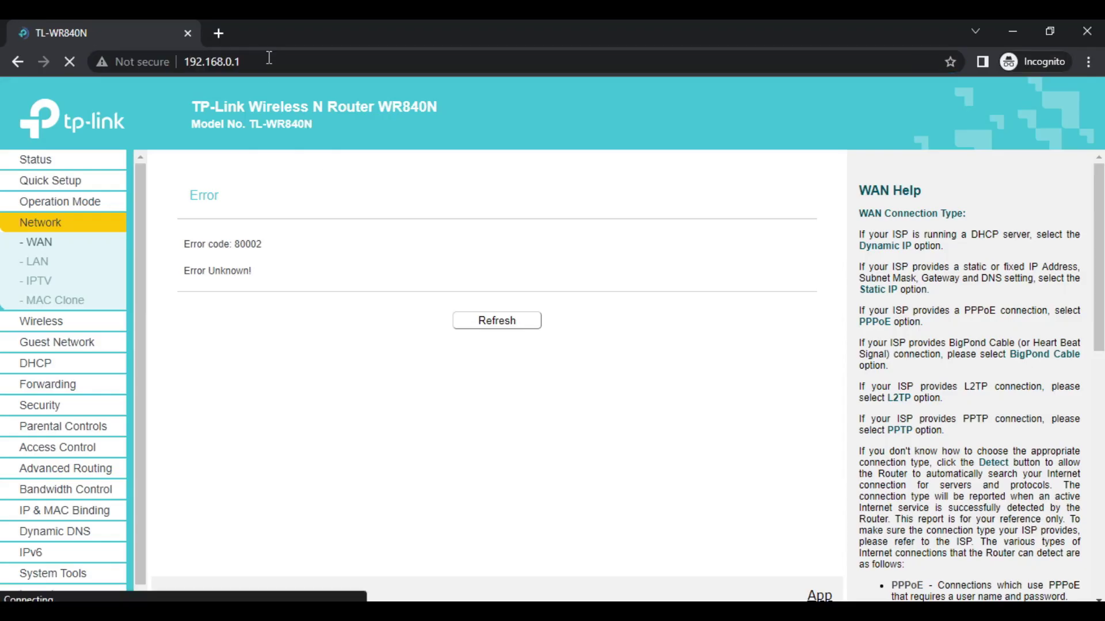
{"action": "scroll", "coordinate": [514, 373], "scroll_direction": "down", "scroll_amount": 4}
{"action": "scroll", "coordinate": [431, 397], "scroll_direction": "up", "scroll_amount": 3}
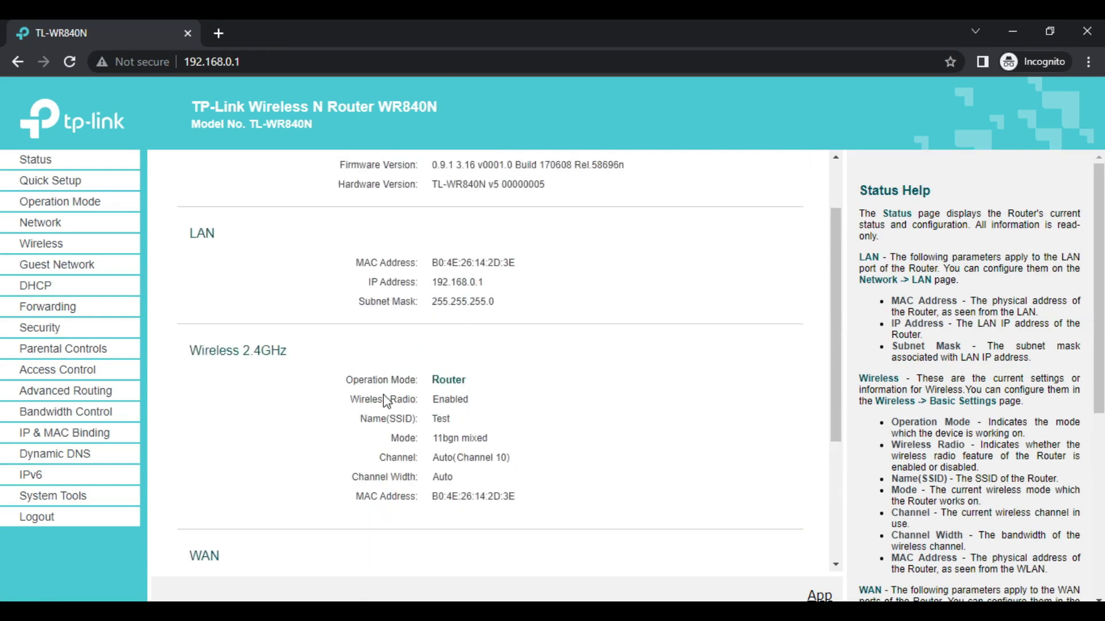
{"action": "scroll", "coordinate": [333, 409], "scroll_direction": "down", "scroll_amount": 4}
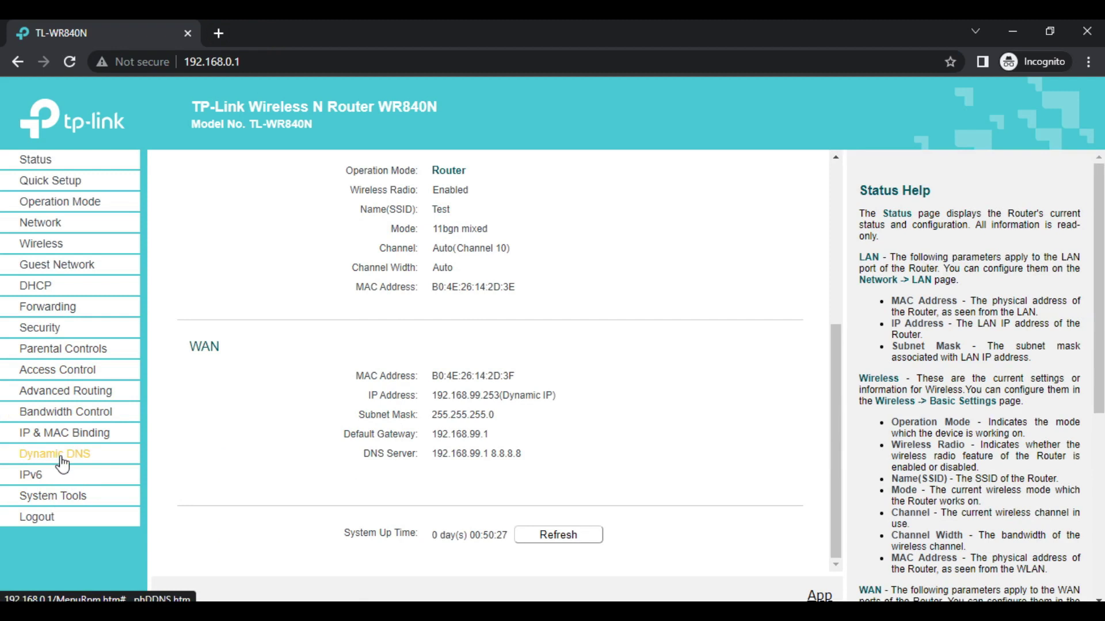
- Reboot the router from System Tools and verify the WAN IP is 0.0.0.0
{"action": "left_click", "coordinate": [50, 496]}
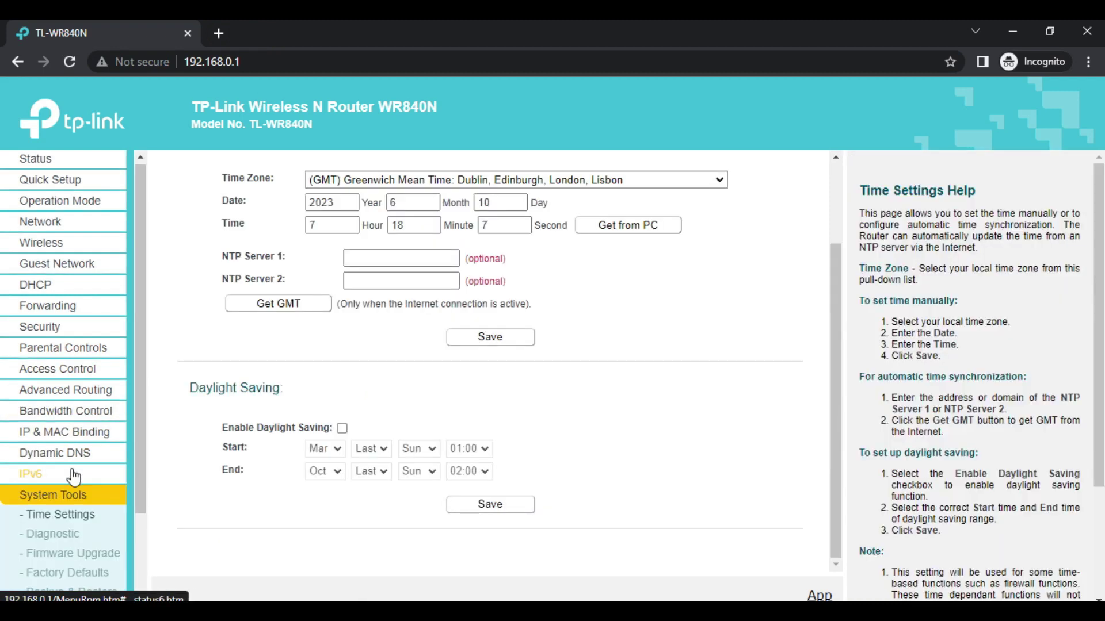
{"action": "scroll", "coordinate": [69, 477], "scroll_direction": "down", "scroll_amount": 2}
{"action": "left_click", "coordinate": [60, 506]}
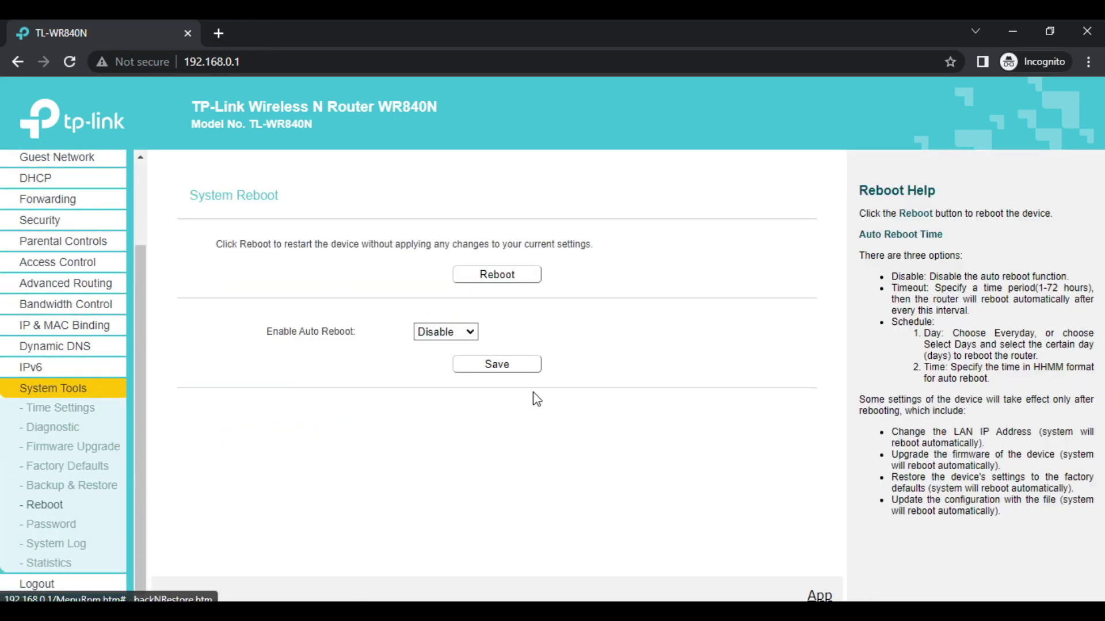
{"action": "left_click", "coordinate": [512, 278]}
{"action": "left_click", "coordinate": [631, 153]}
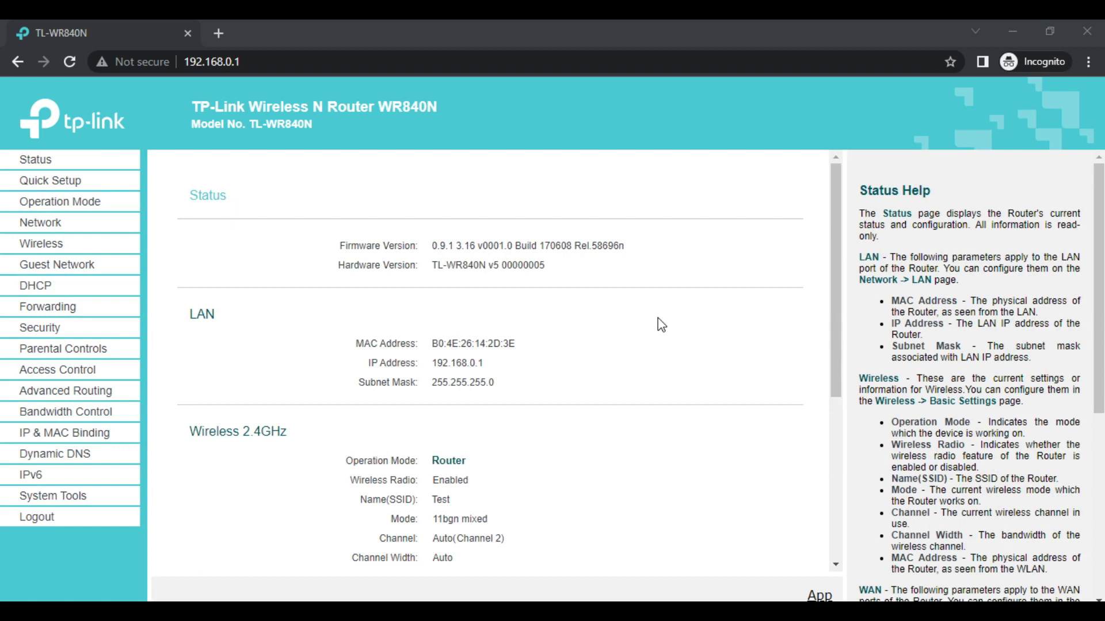
{"action": "scroll", "coordinate": [657, 319], "scroll_direction": "down", "scroll_amount": 4}
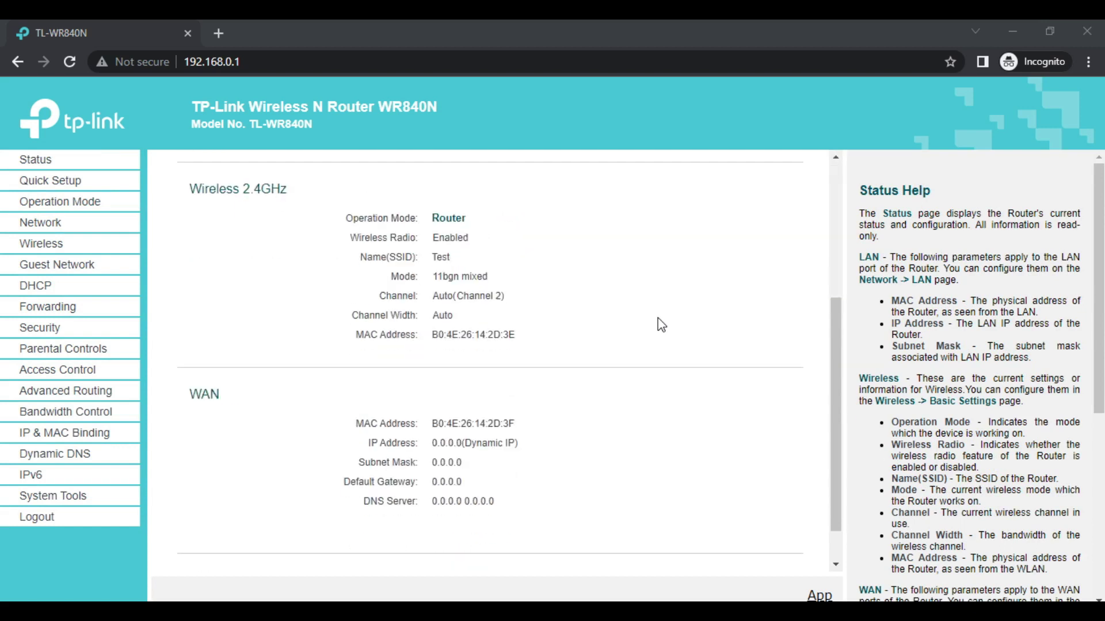
{"action": "scroll", "coordinate": [657, 319], "scroll_direction": "up", "scroll_amount": 4}
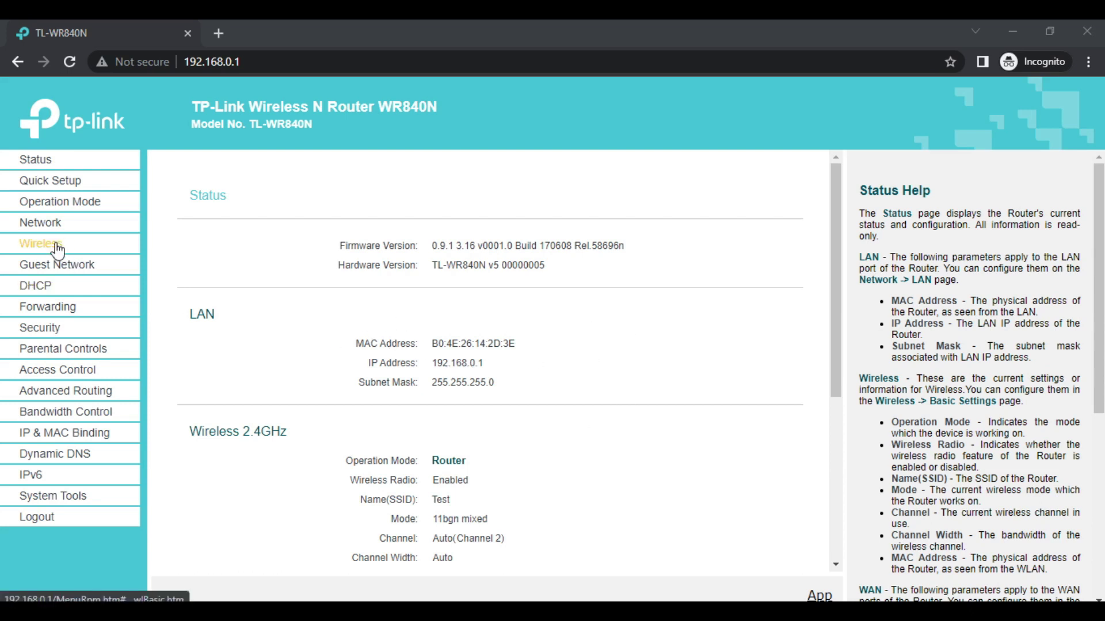
- Check WAN Settings showing Dynamic IP with all-0.0.0.0 addresses, glancing at the topology PDF
{"action": "left_click", "coordinate": [47, 224]}
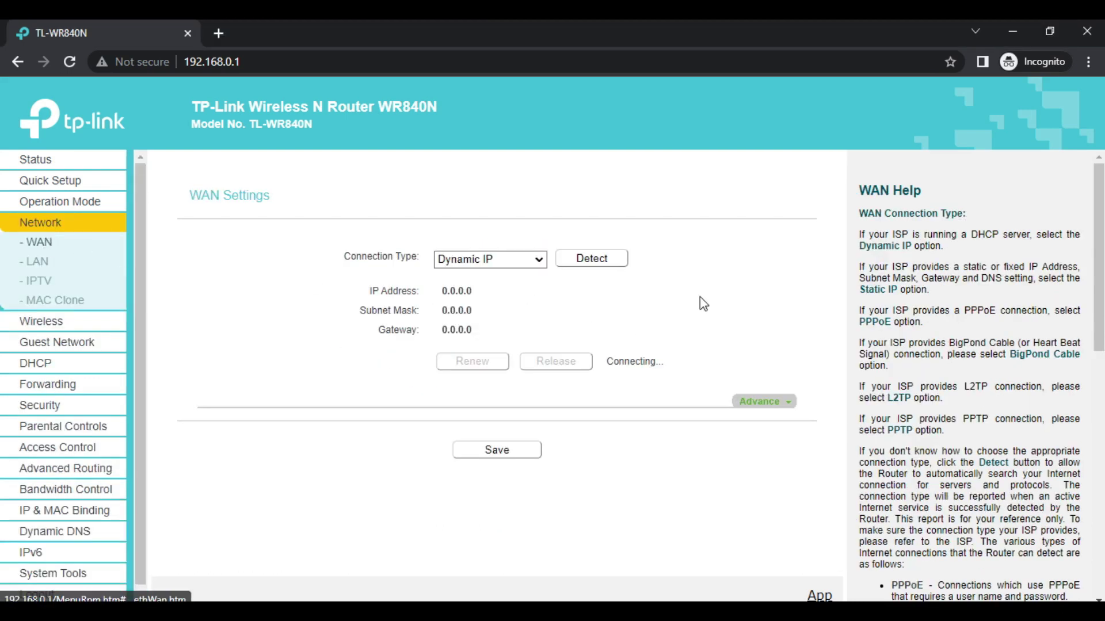
{"action": "left_click", "coordinate": [497, 259]}
{"action": "left_click", "coordinate": [634, 302]}
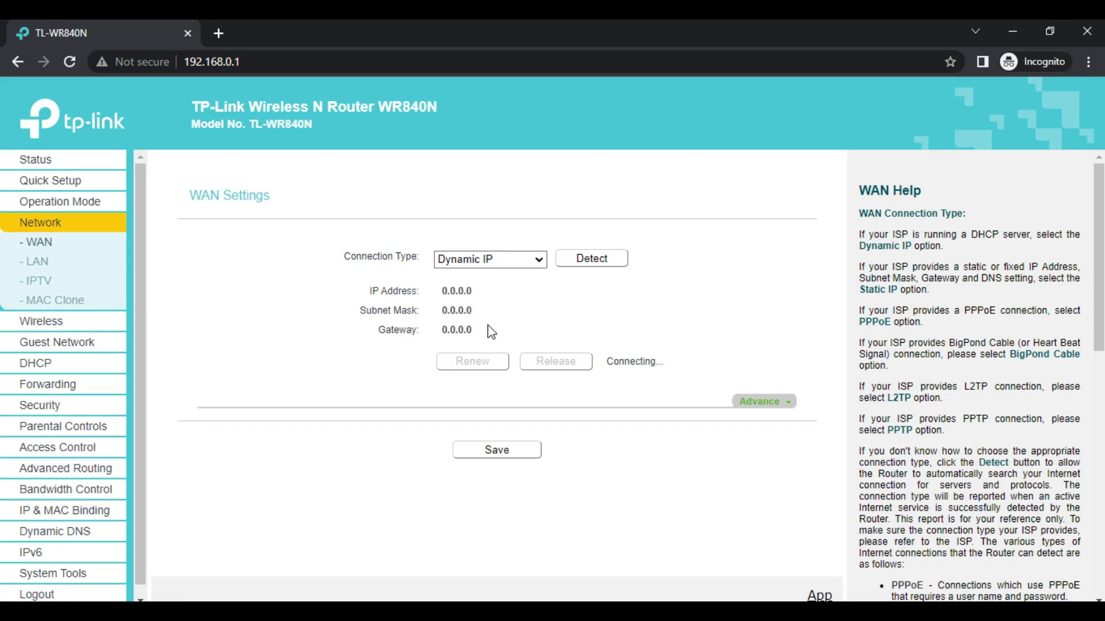
{"action": "key", "text": "alt+Tab"}
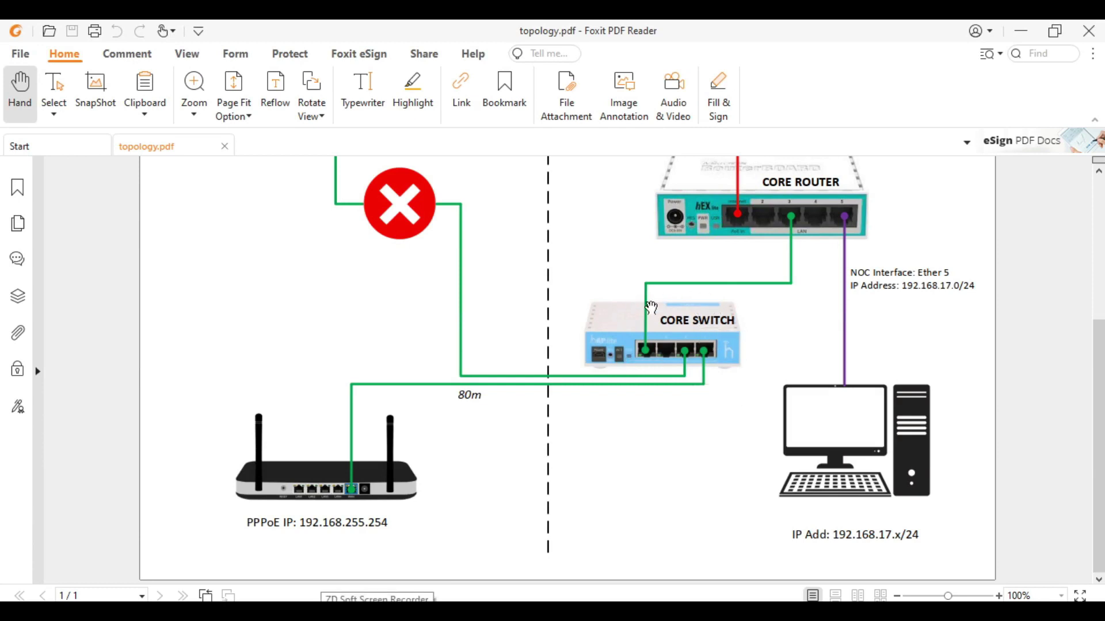
{"action": "left_click", "coordinate": [1020, 35]}
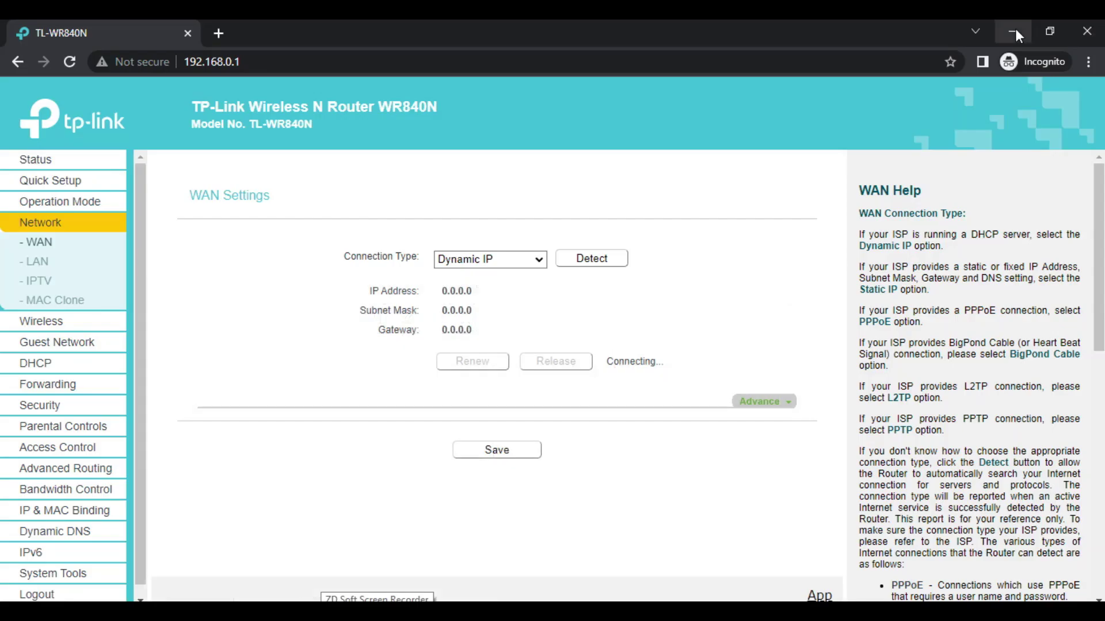
- Change the WAN connection type to PPPoE and save
{"action": "left_click", "coordinate": [524, 264]}
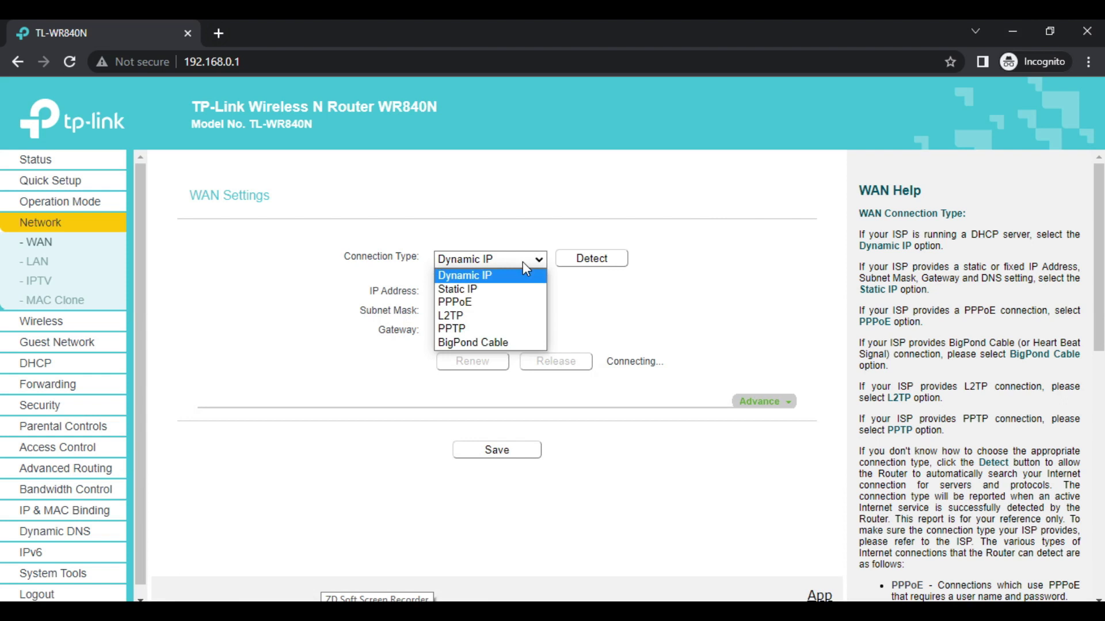
{"action": "left_click", "coordinate": [482, 303]}
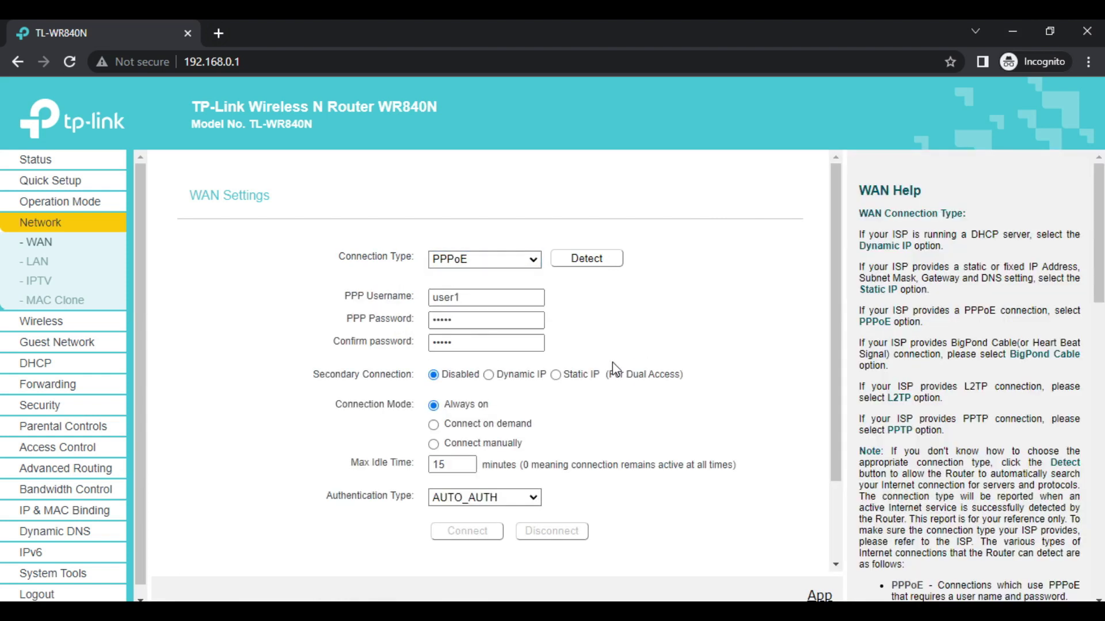
{"action": "scroll", "coordinate": [576, 449], "scroll_direction": "down", "scroll_amount": 2}
{"action": "left_click", "coordinate": [513, 543]}
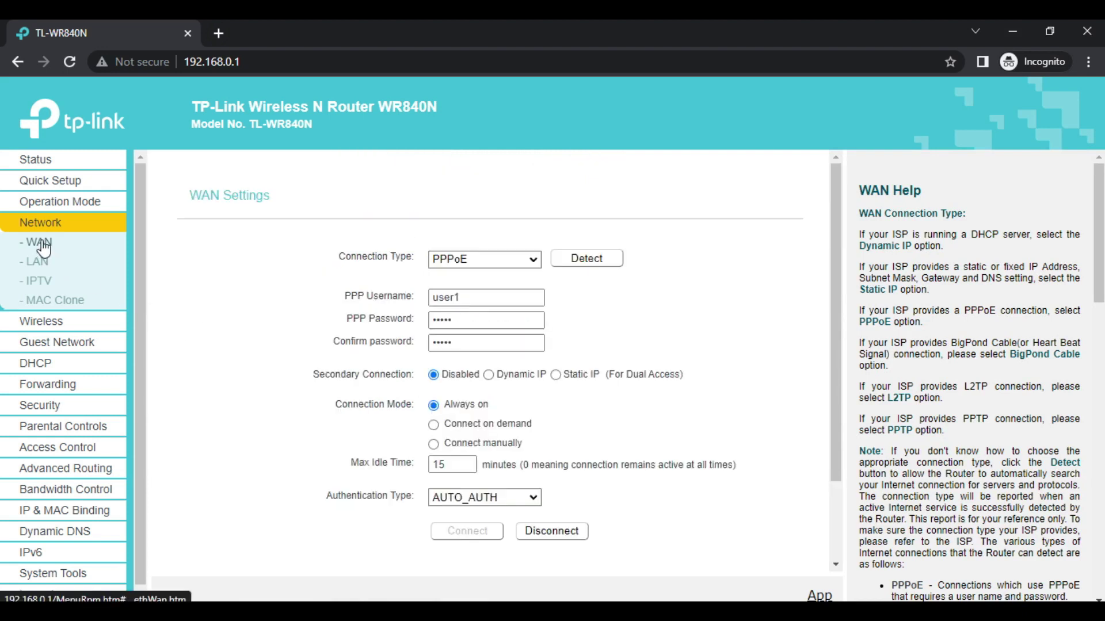
- Verify on Status that WAN has 192.168.255.254, mask 255.255.255.255, gateway 192.168.255.1
{"action": "left_click", "coordinate": [27, 161]}
{"action": "scroll", "coordinate": [575, 345], "scroll_direction": "down", "scroll_amount": 5}
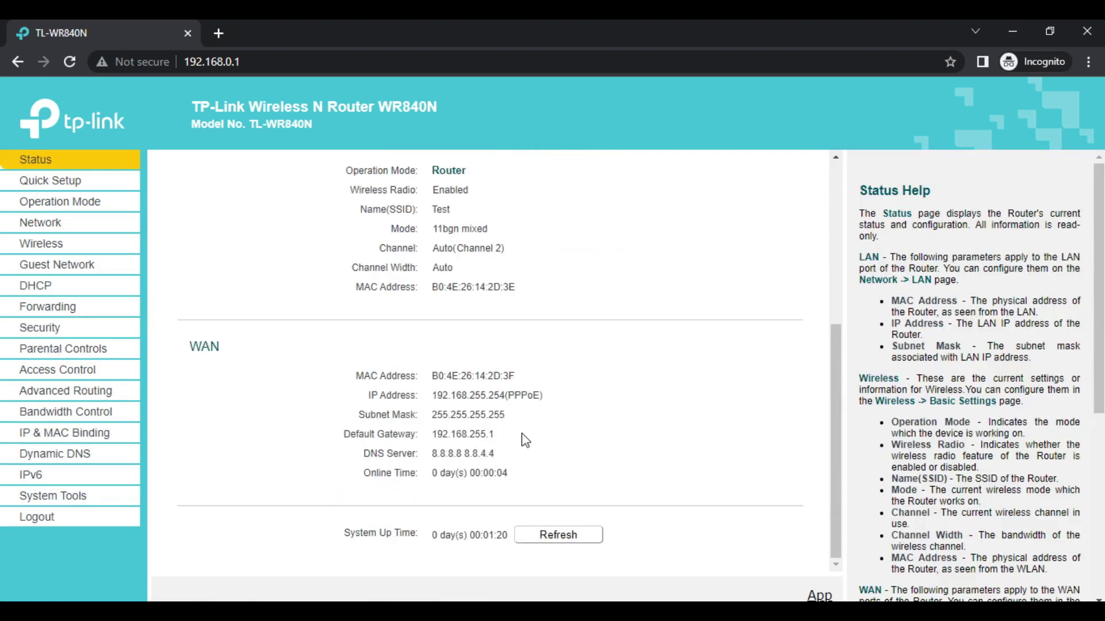
{"action": "left_click_drag", "start_coordinate": [431, 396], "coordinate": [505, 428]}
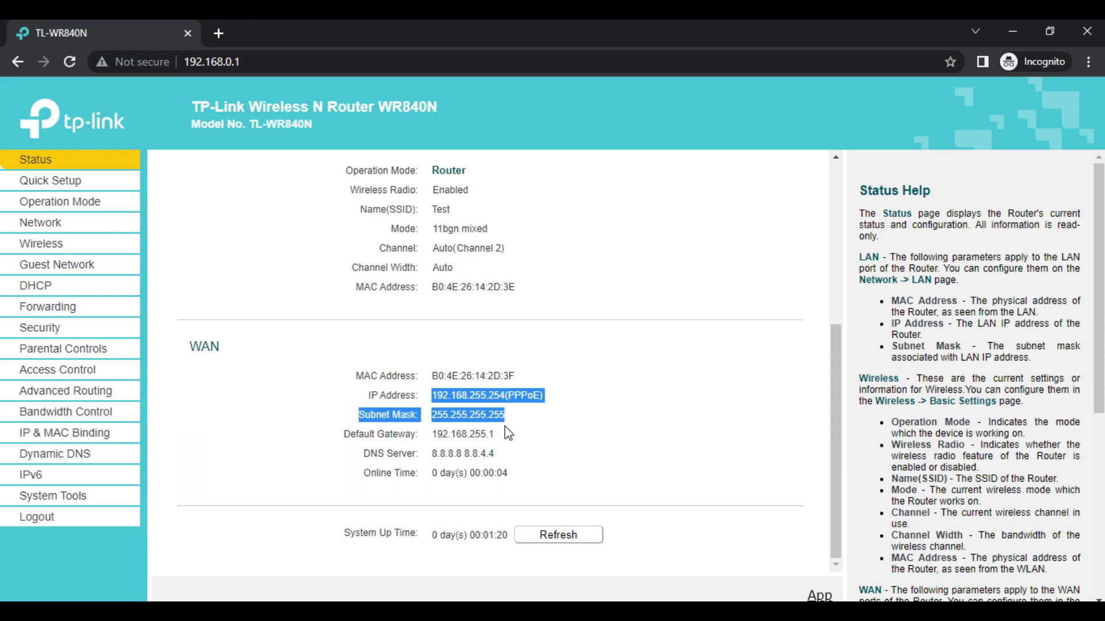
{"action": "left_click", "coordinate": [605, 473]}
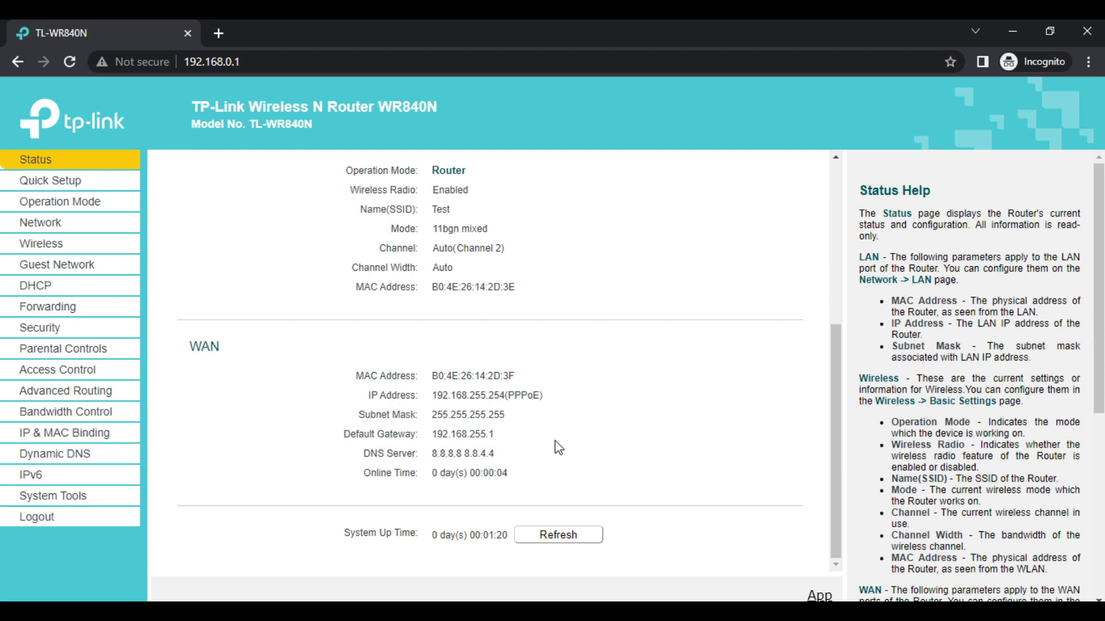
- Open cmd, run ping google.com -t until replies arrive, then minimize it
{"action": "key", "text": "super+r"}
{"action": "type", "text": "cmd"}
{"action": "key", "text": "Return"}
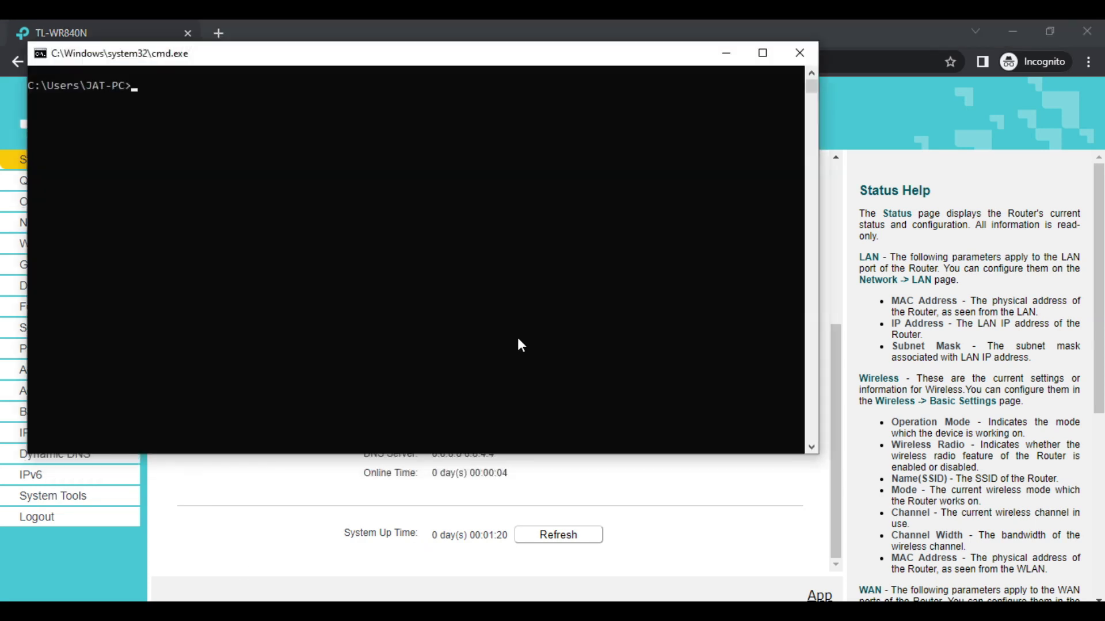
{"action": "type", "text": "ping google.com -t"}
{"action": "key", "text": "Return"}
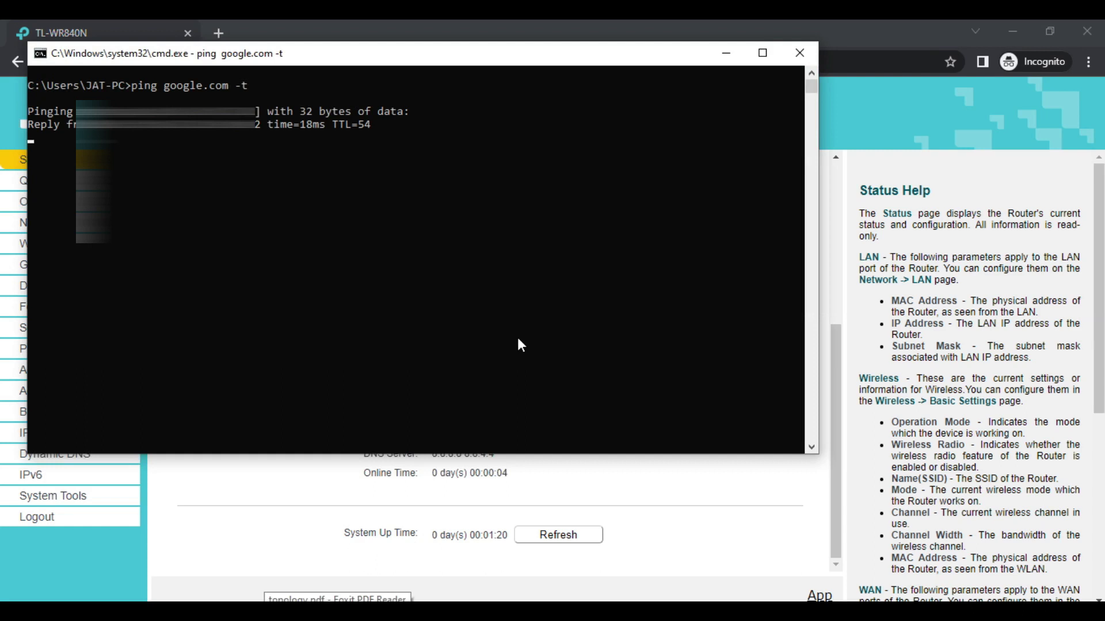
{"action": "left_click", "coordinate": [716, 54]}
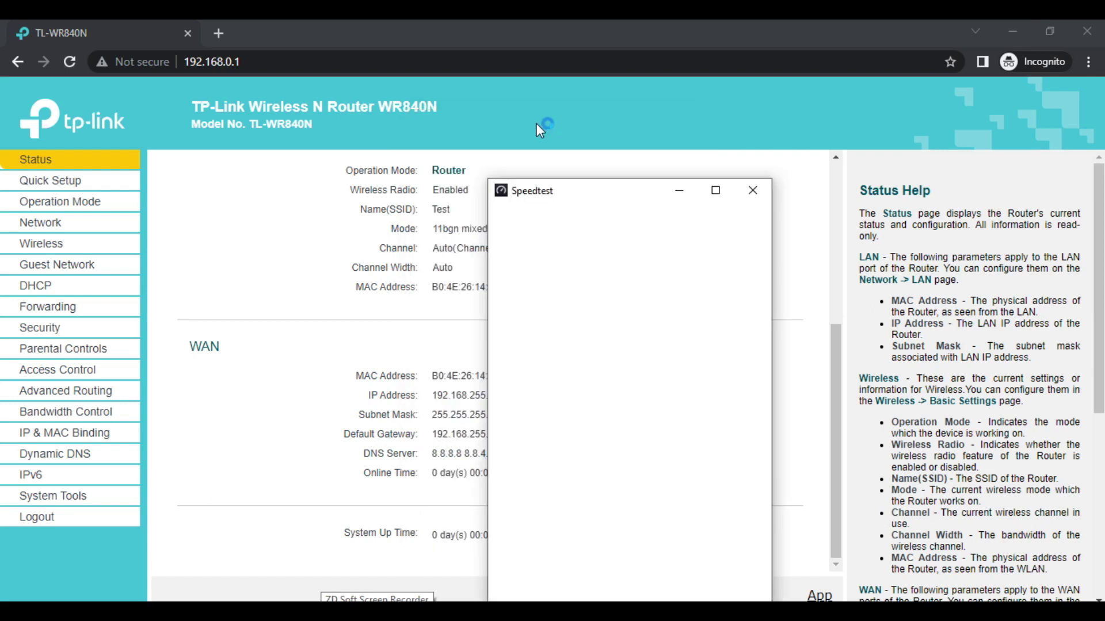
- Run a Speedtest over the PPPoE link (3 ms ping, 9.86 Mbps down, 9.34 Mbps up) and minimize it
{"action": "left_click_drag", "start_coordinate": [567, 189], "coordinate": [610, 335]}
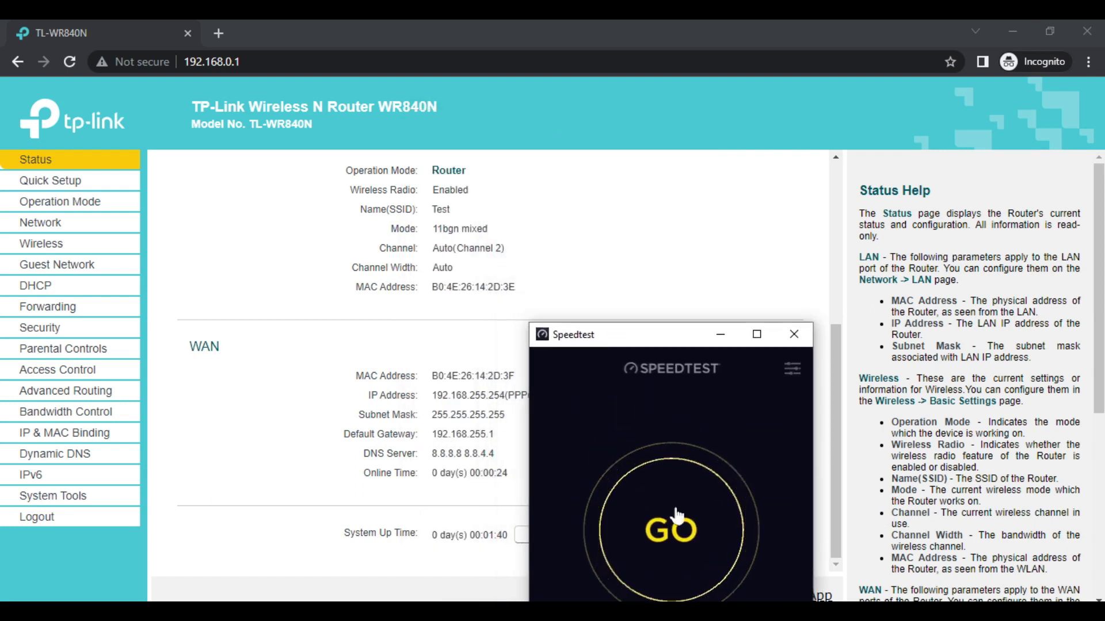
{"action": "left_click", "coordinate": [703, 522]}
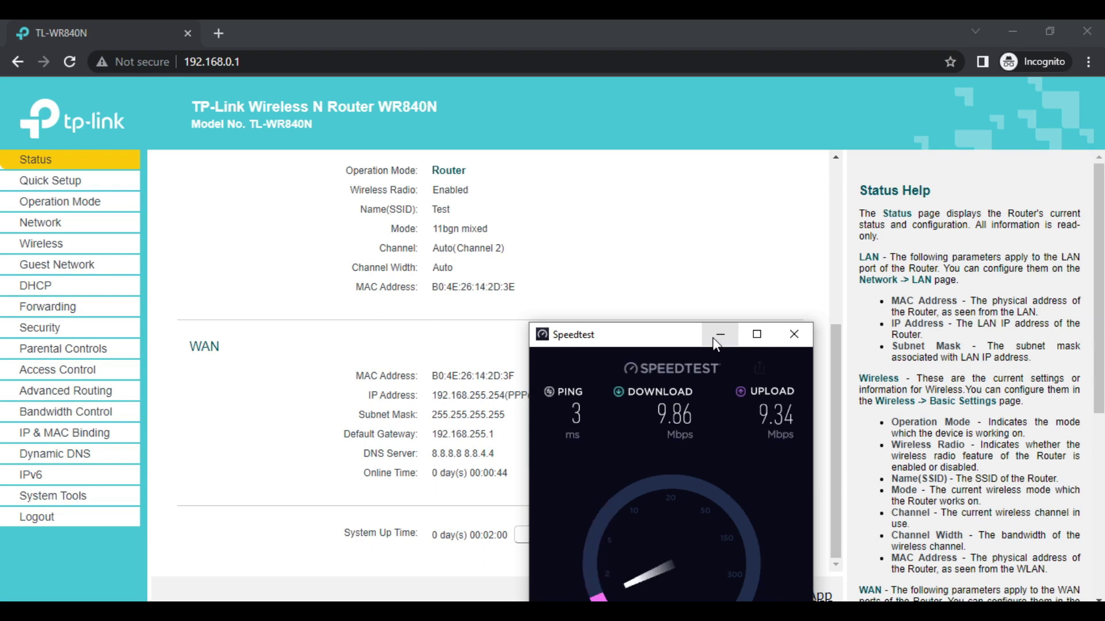
{"action": "left_click", "coordinate": [717, 336]}
- Change the TP-Link WAN connection type to Dynamic IP and save the setting
{"action": "left_click", "coordinate": [38, 222]}
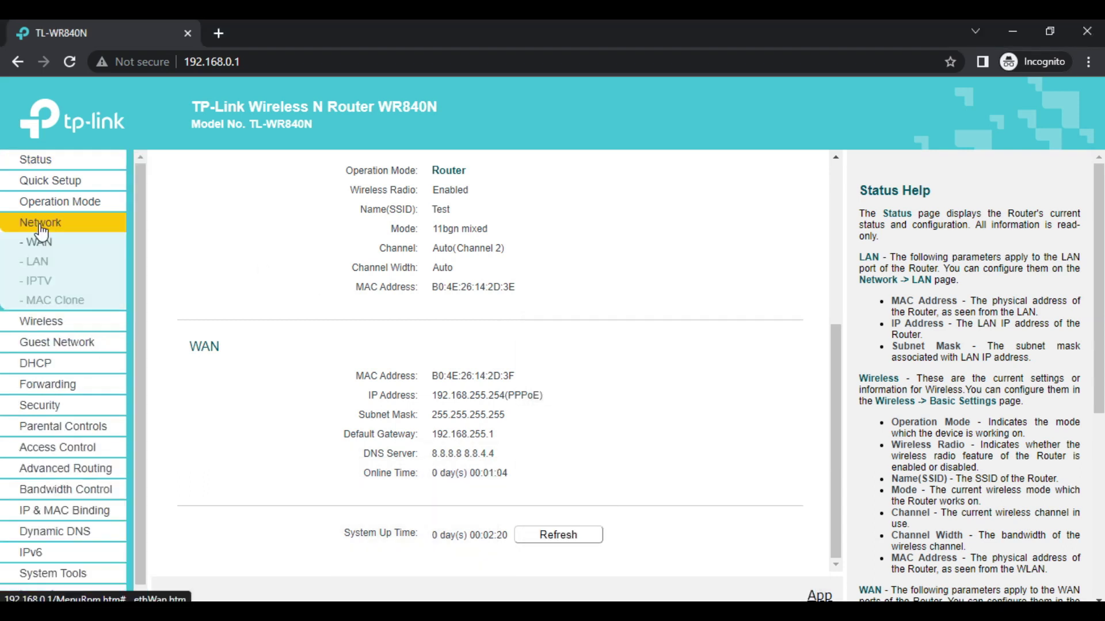
{"action": "left_click", "coordinate": [477, 259]}
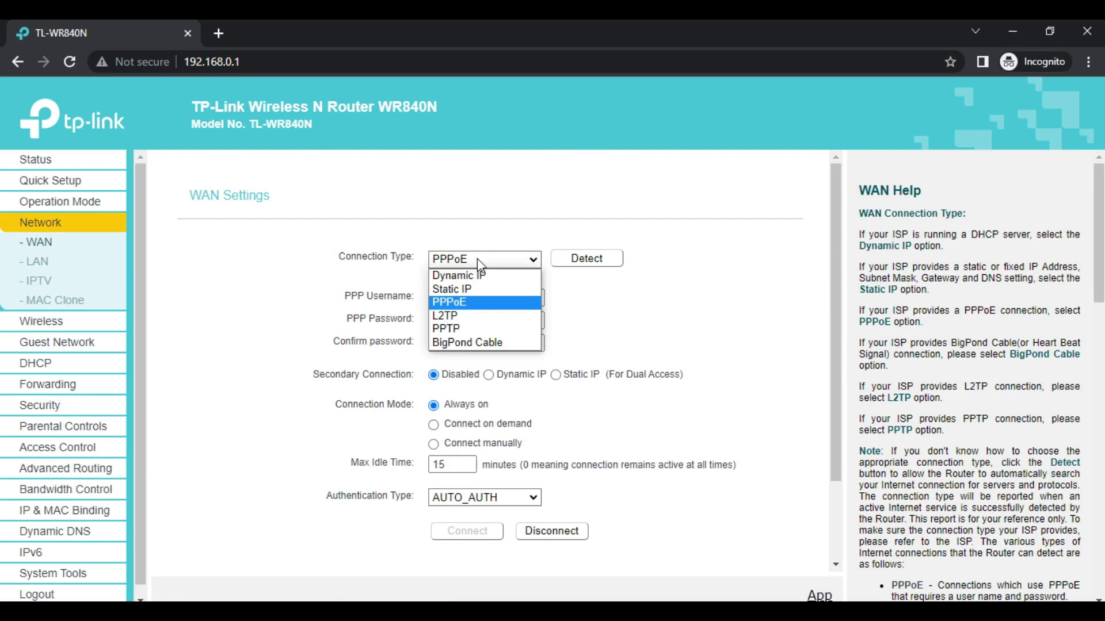
{"action": "left_click", "coordinate": [460, 274]}
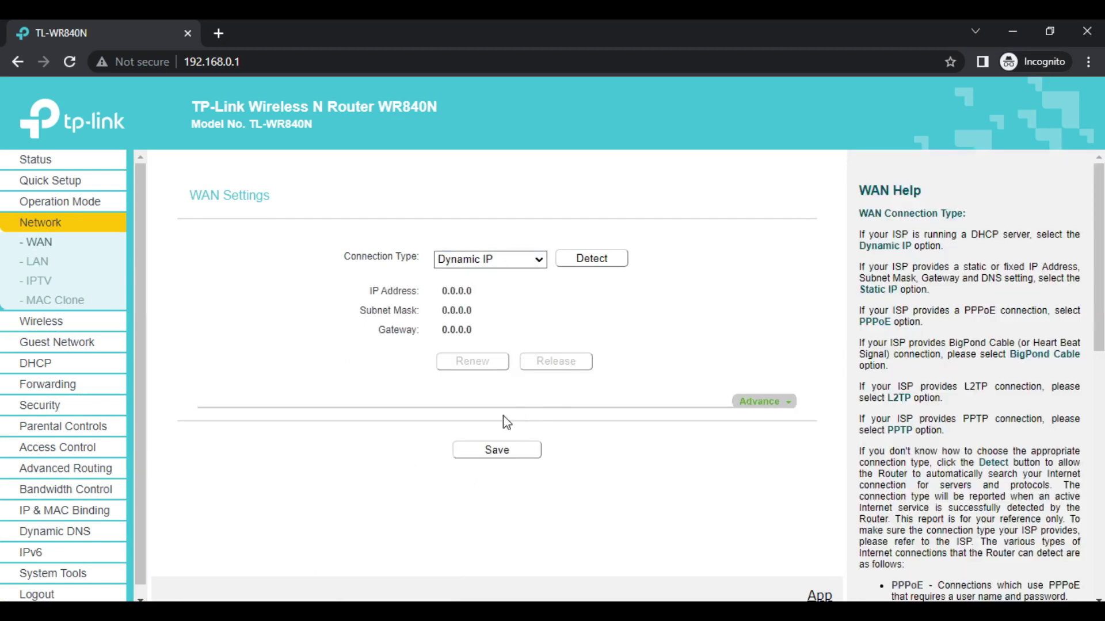
{"action": "left_click", "coordinate": [499, 451]}
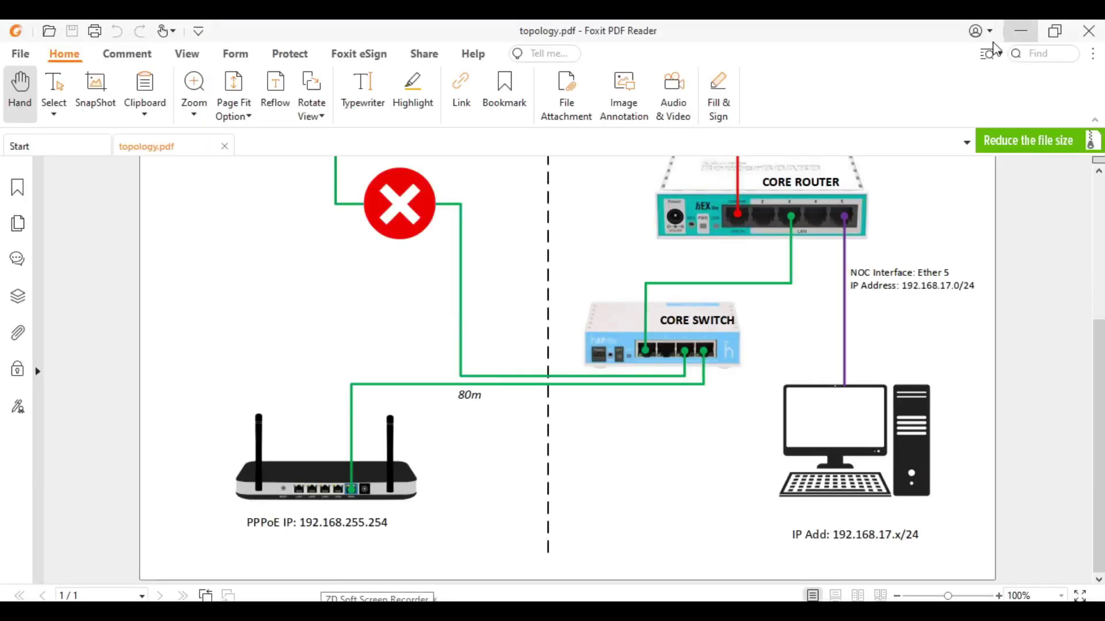
- Minimize the Foxit topology diagram to reveal the WAN page still at 0.0.0.0
{"action": "left_click", "coordinate": [1021, 31]}
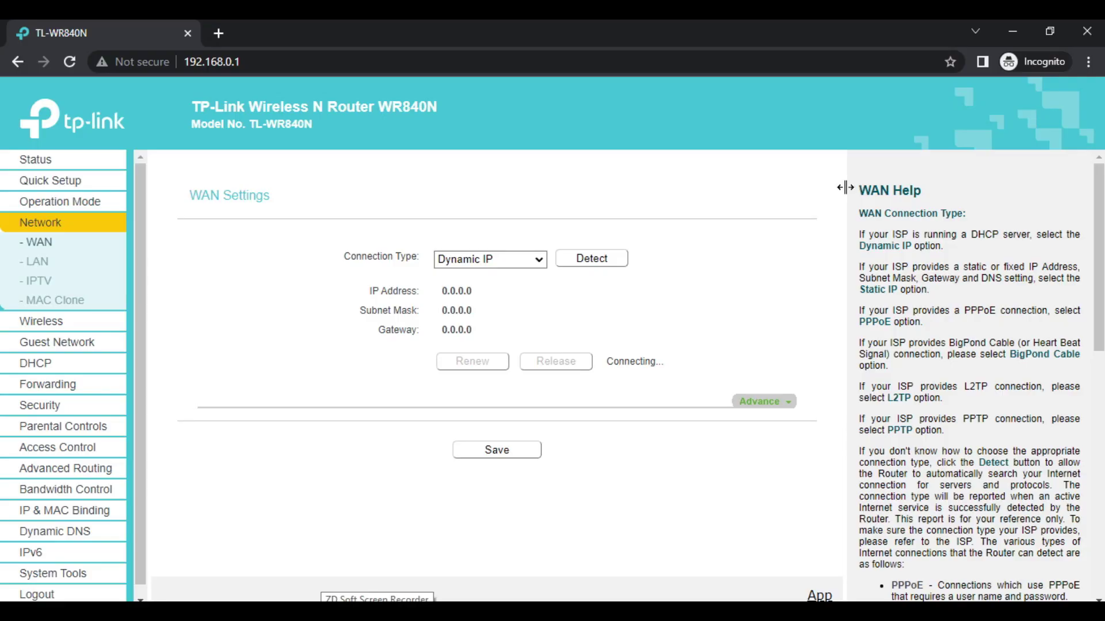